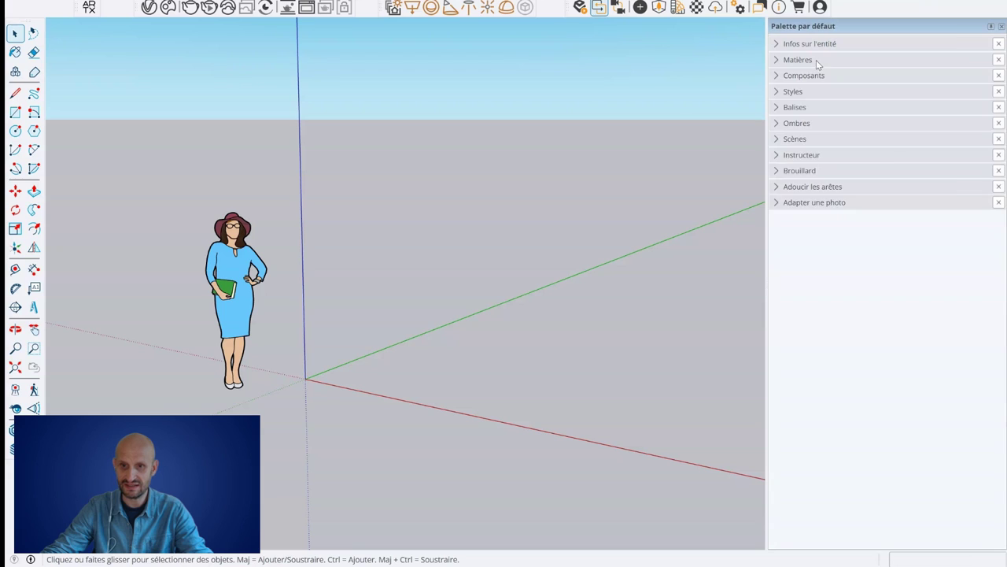
Step: Show the Matières tray with the Couleurs collection and browse its swatches
click(818, 62)
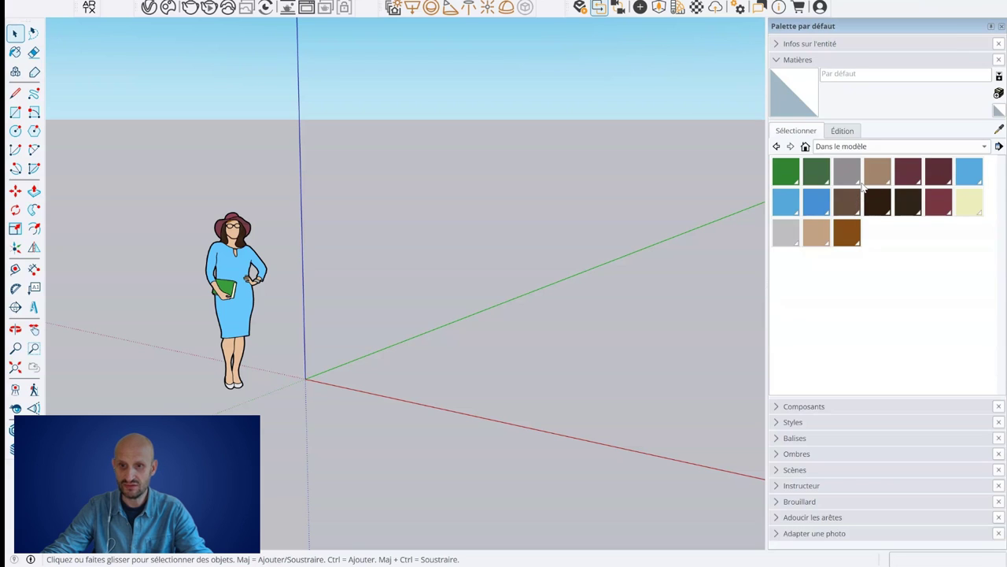
click(832, 147)
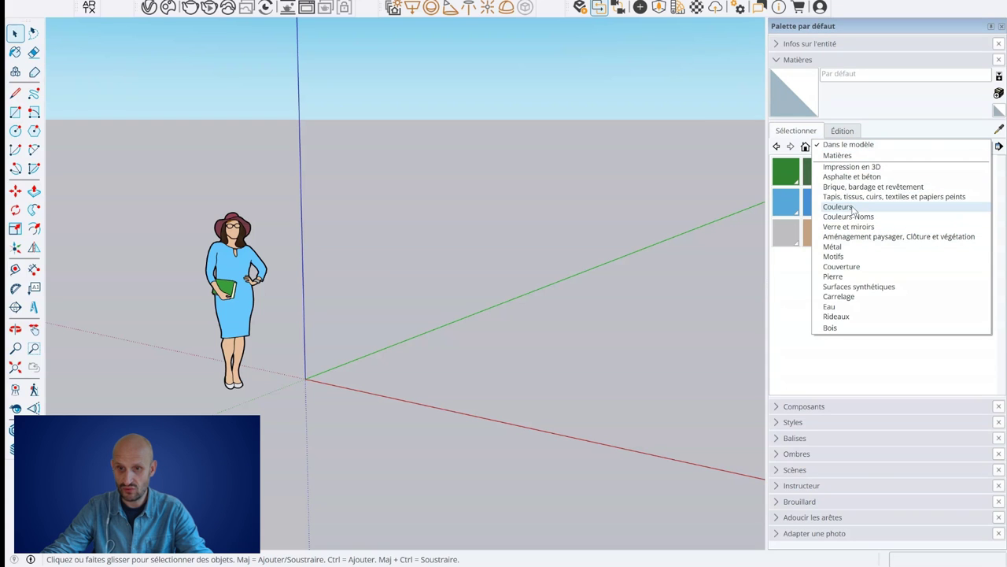
click(852, 206)
scroll(873, 269, down, 3)
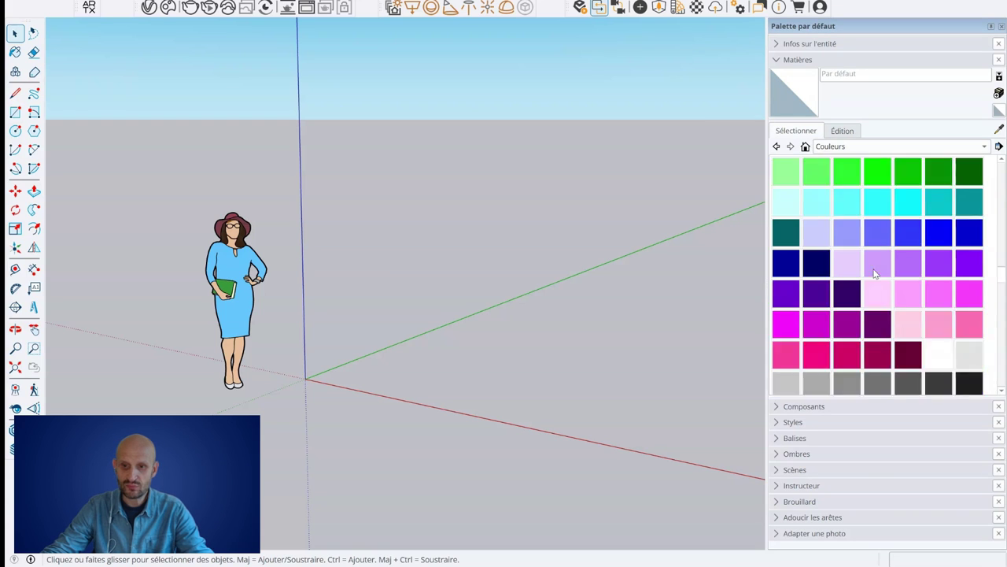
scroll(873, 269, down, 2)
scroll(874, 269, up, 1)
scroll(873, 269, up, 4)
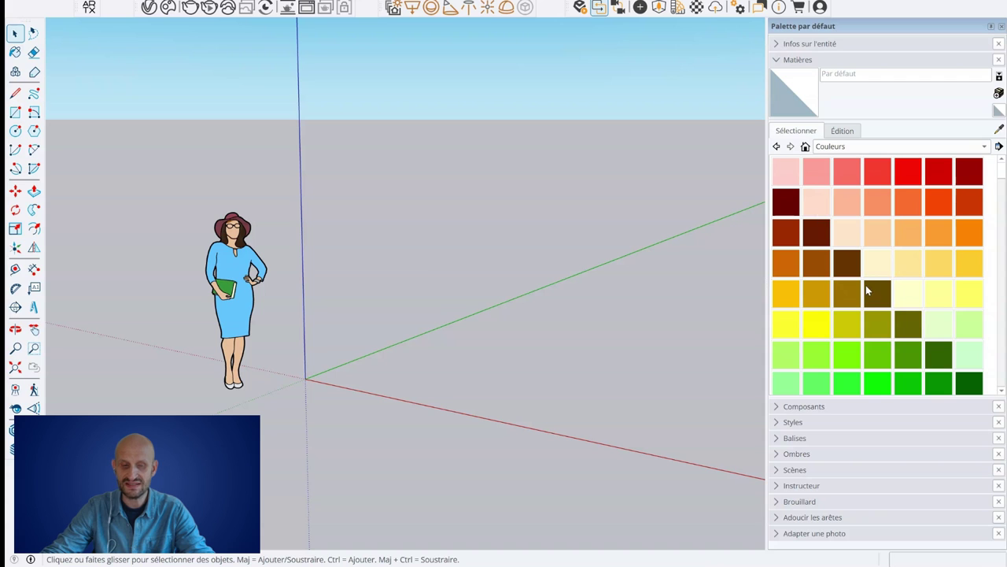
mouse_move(407, 268)
middle_down()
mouse_move(494, 289)
mouse_move(472, 214)
mouse_move(421, 205)
middle_up()
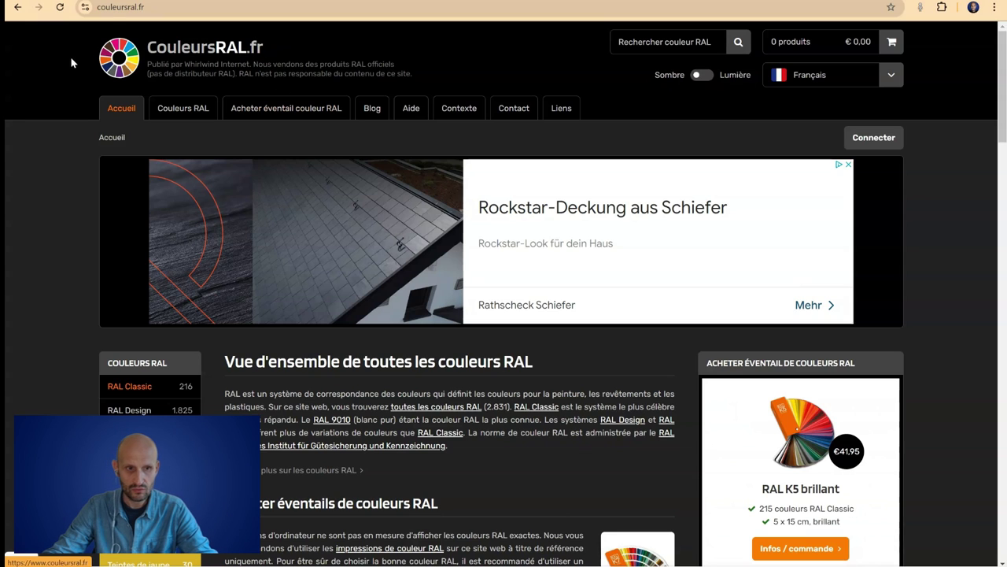
Step: Open the RAL Classic blue shades listing on couleursral.fr
click(153, 8)
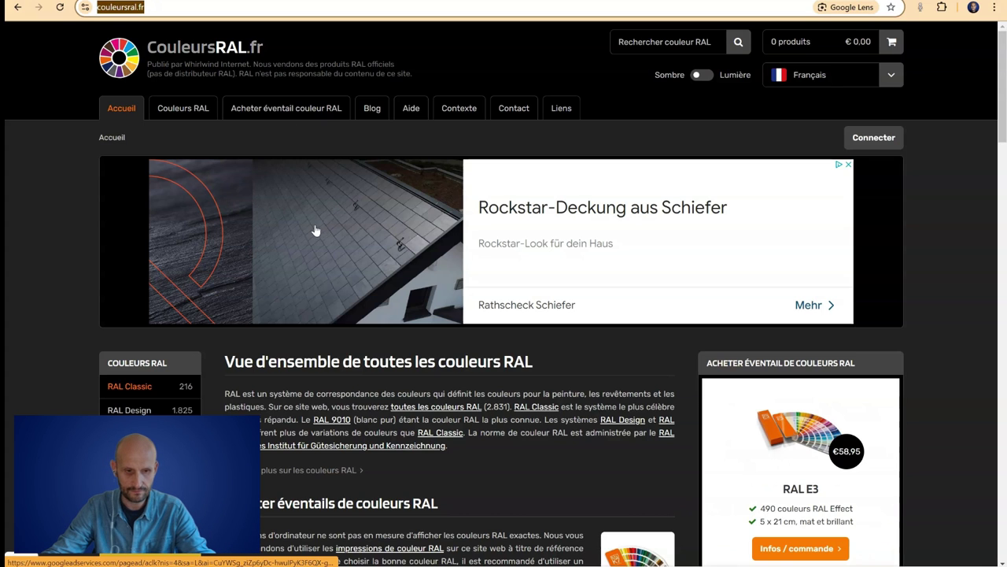
scroll(370, 263, down, 5)
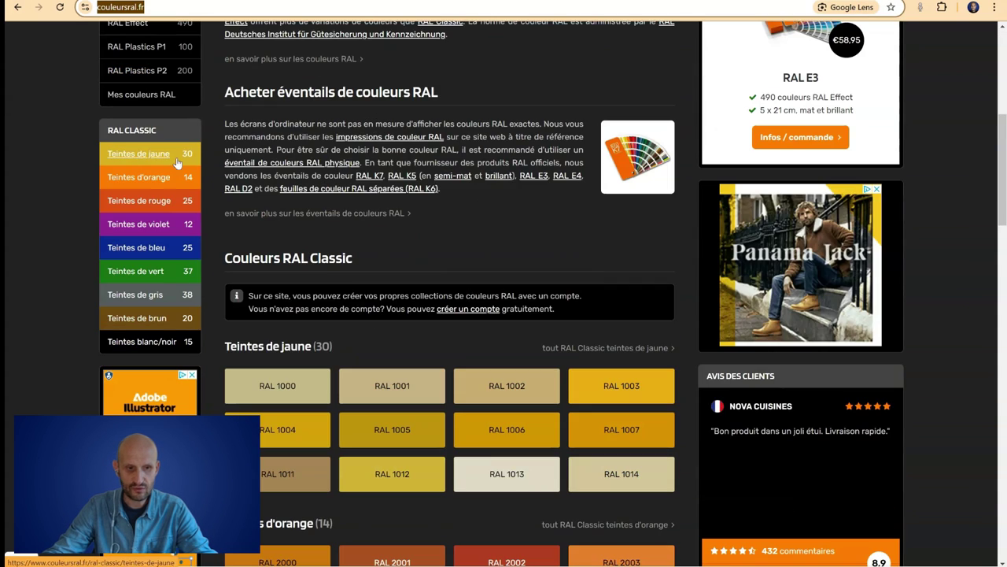
click(141, 250)
scroll(622, 228, down, 1)
scroll(621, 228, down, 1)
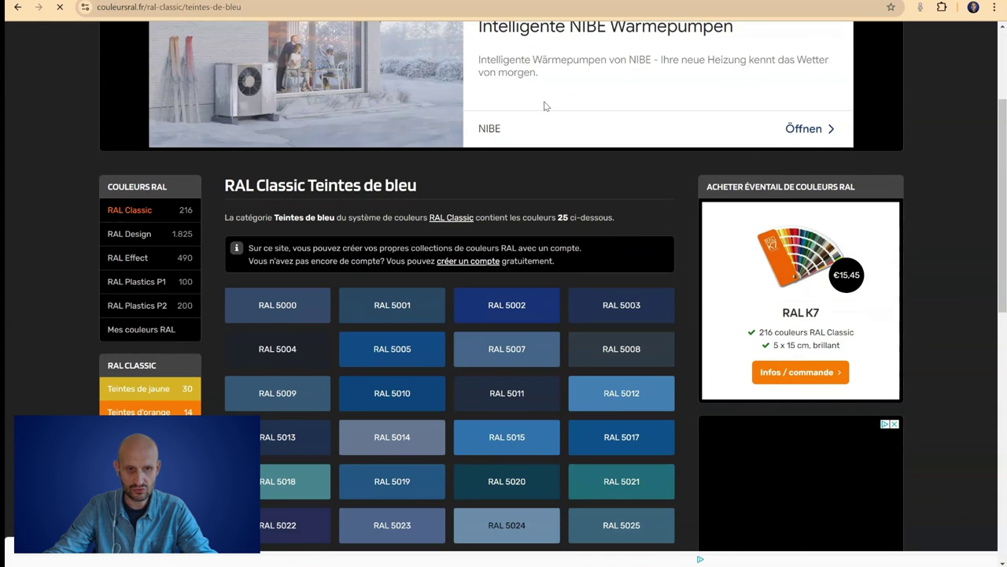
scroll(673, 269, down, 1)
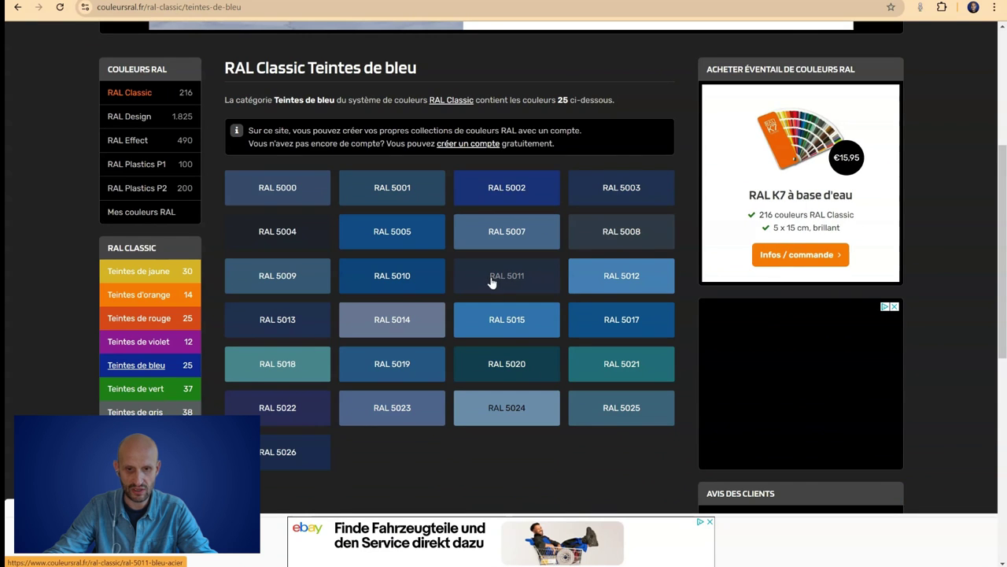
Step: Open the RAL 5011 tile, dismiss the ad and scroll to its colour sample
click(524, 278)
click(533, 335)
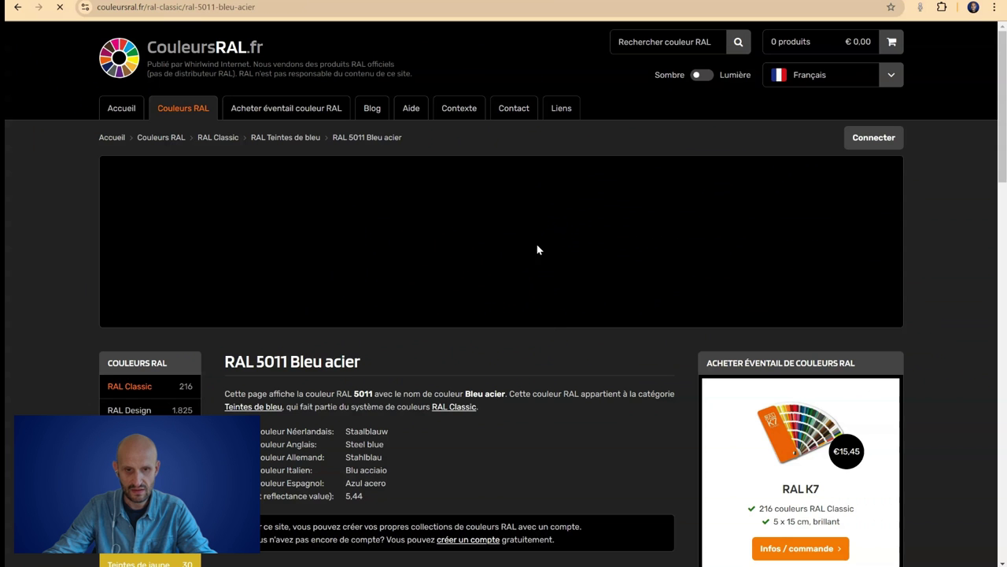
scroll(449, 250, down, 2)
scroll(445, 197, down, 1)
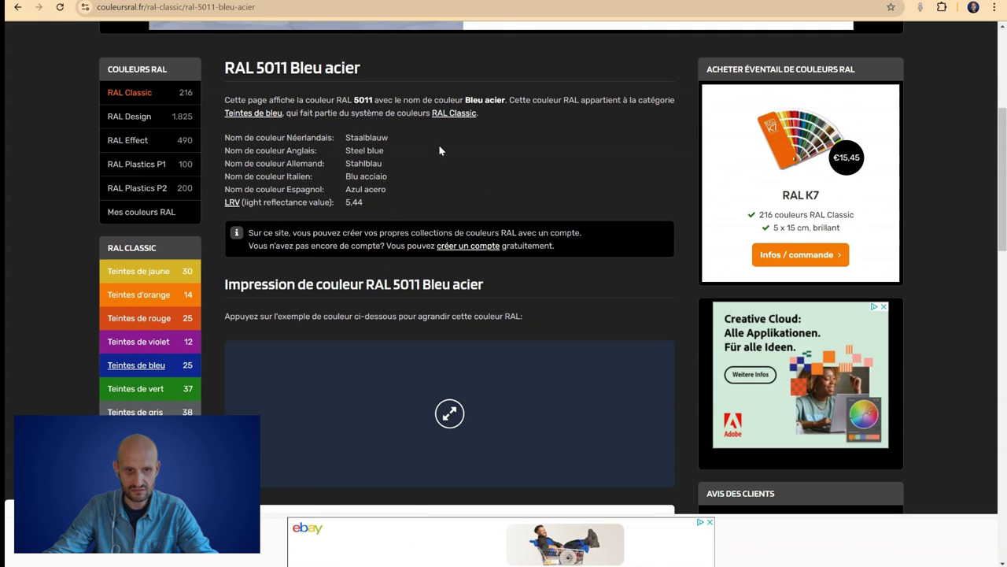
scroll(393, 189, down, 1)
scroll(383, 205, down, 1)
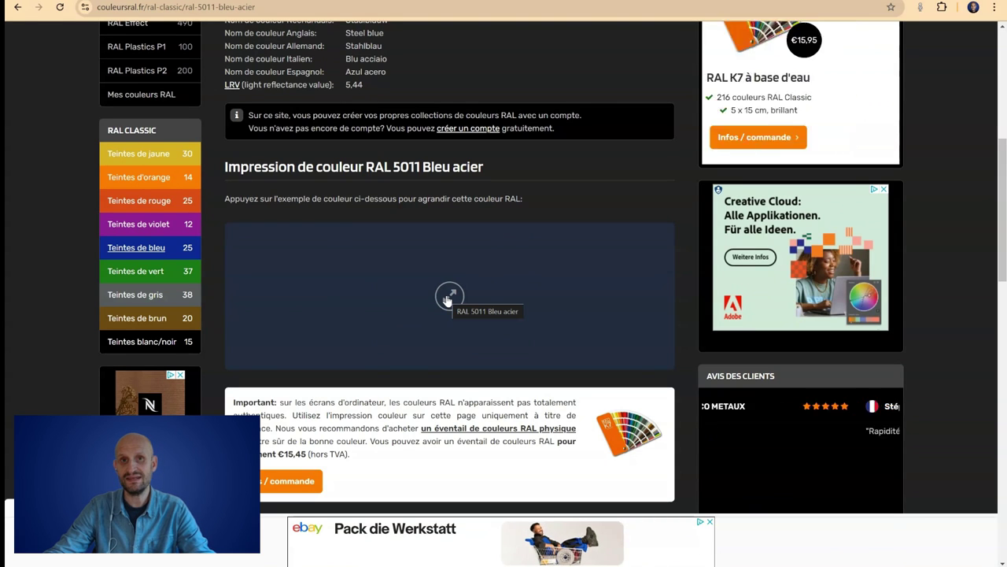
Step: Enlarge the RAL 5011 sample to full page and snip the steel-blue area
click(447, 298)
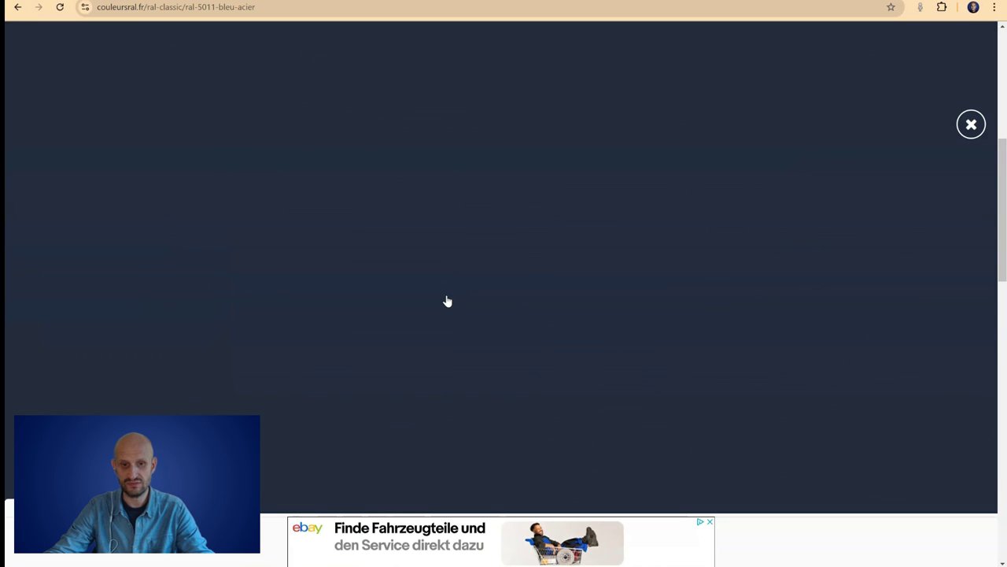
right_click(462, 146)
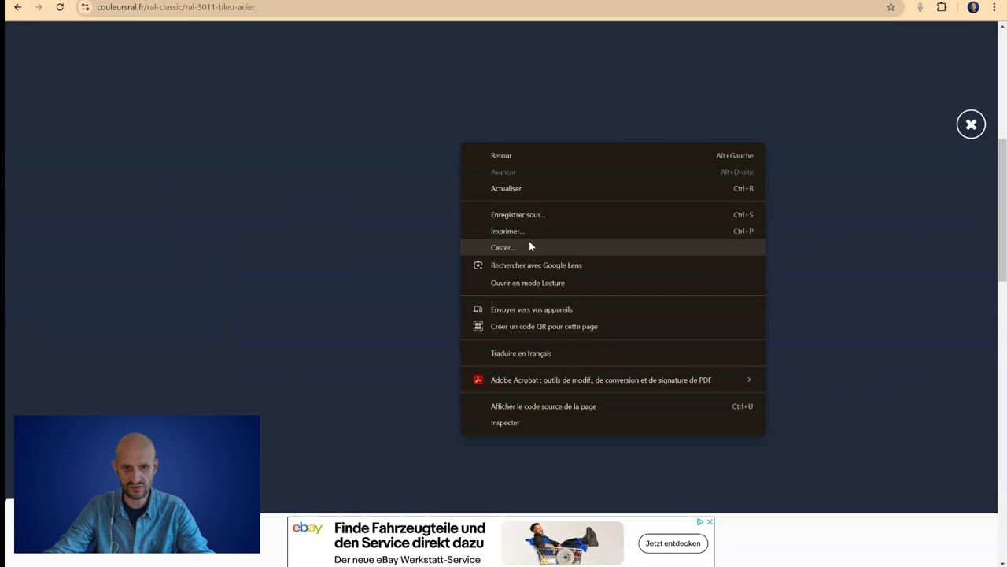
click(523, 217)
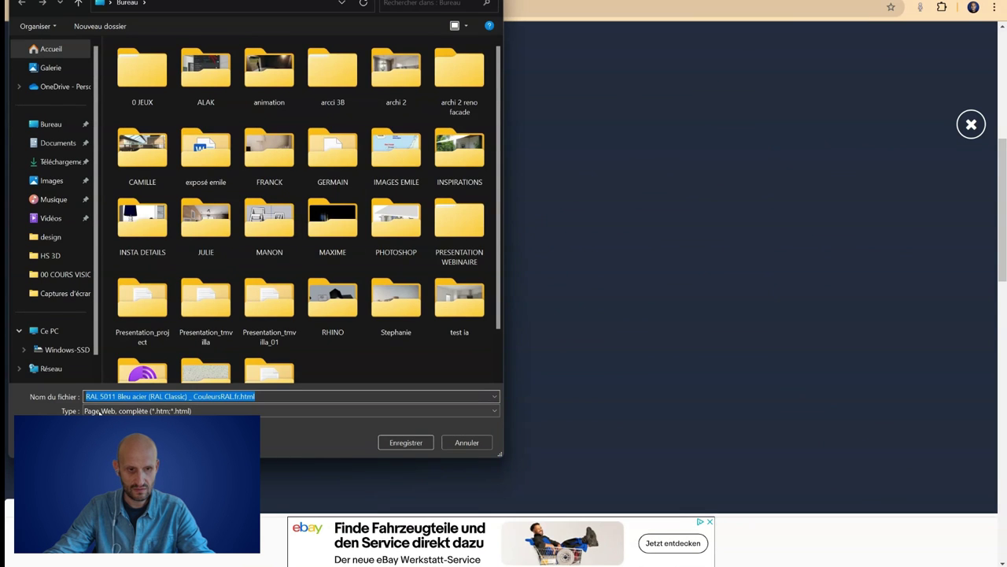
click(466, 442)
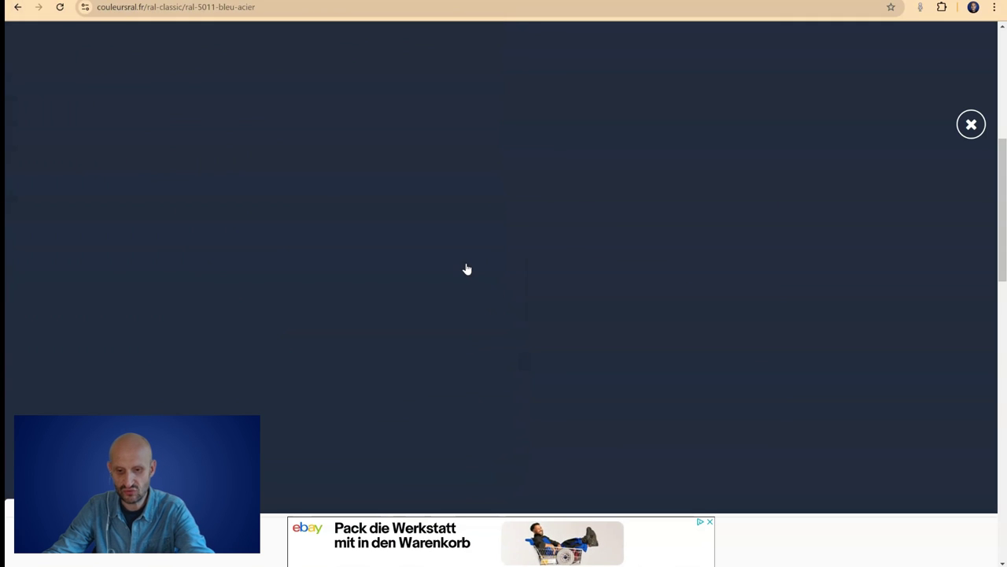
key(super+shift+s)
drag(184, 90, 873, 459)
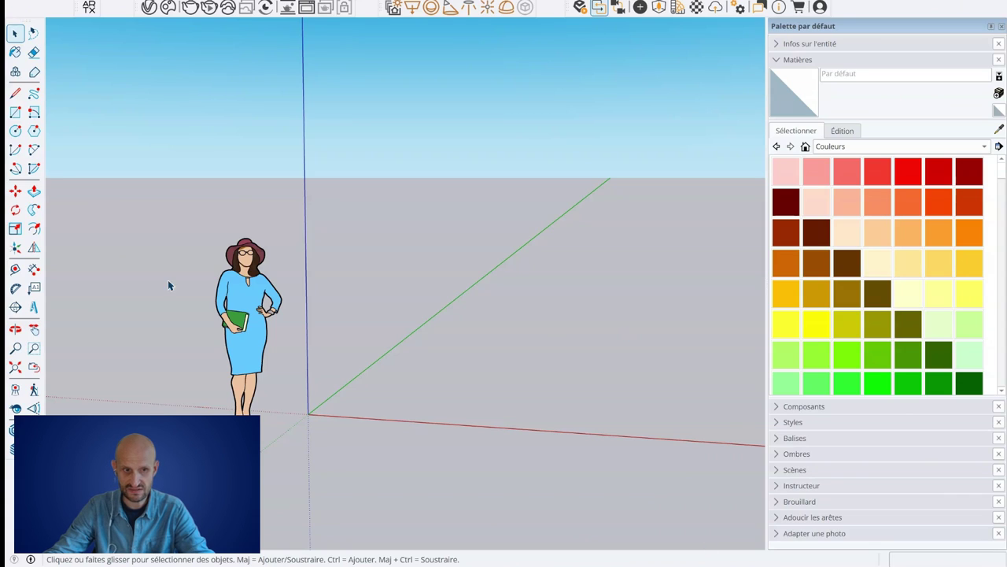
Step: Draw a large rectangle on the ground plane around the figure, then open Créer une matière
key(r)
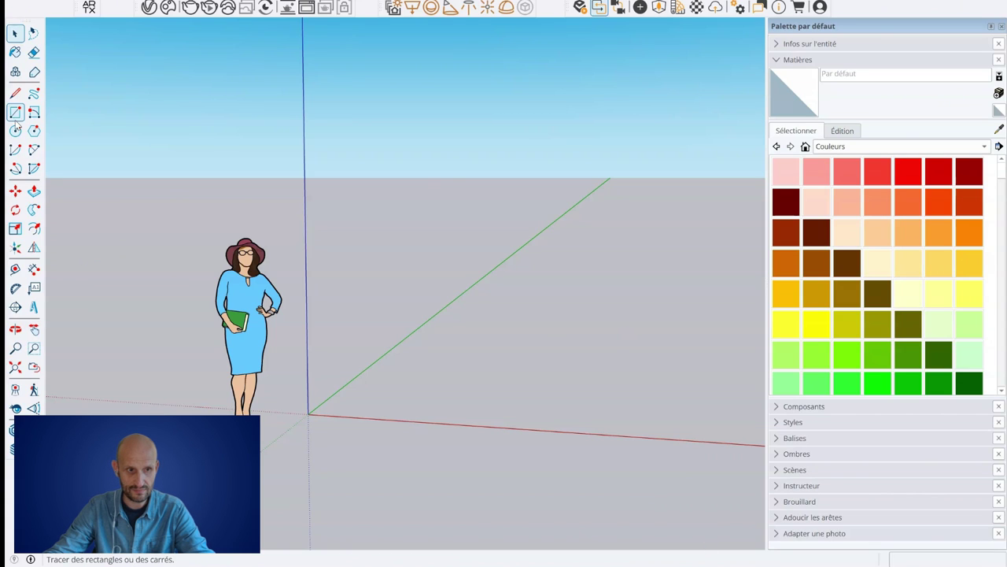
middle_drag(168, 285, 359, 359)
click(160, 270)
click(366, 509)
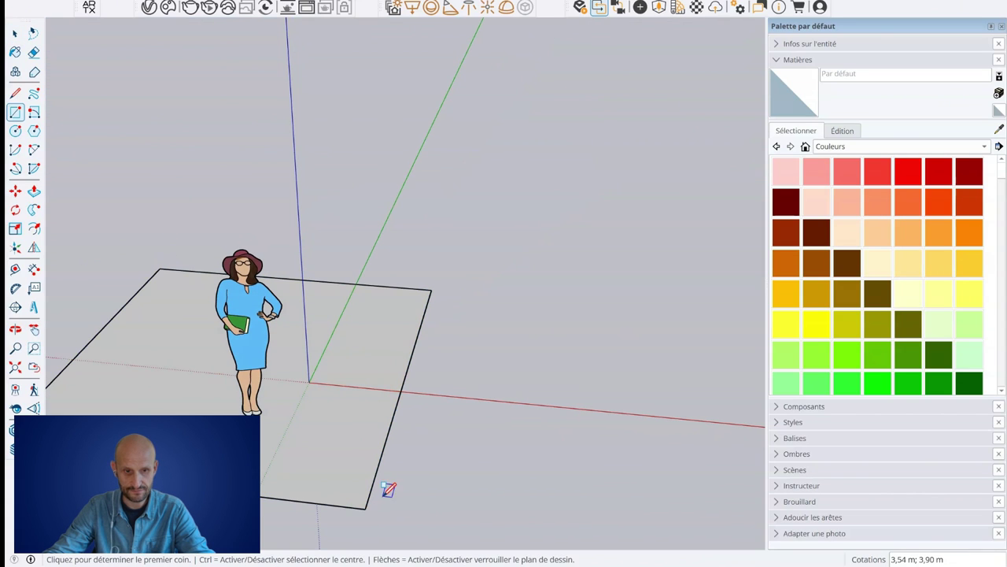
key(space)
click(999, 94)
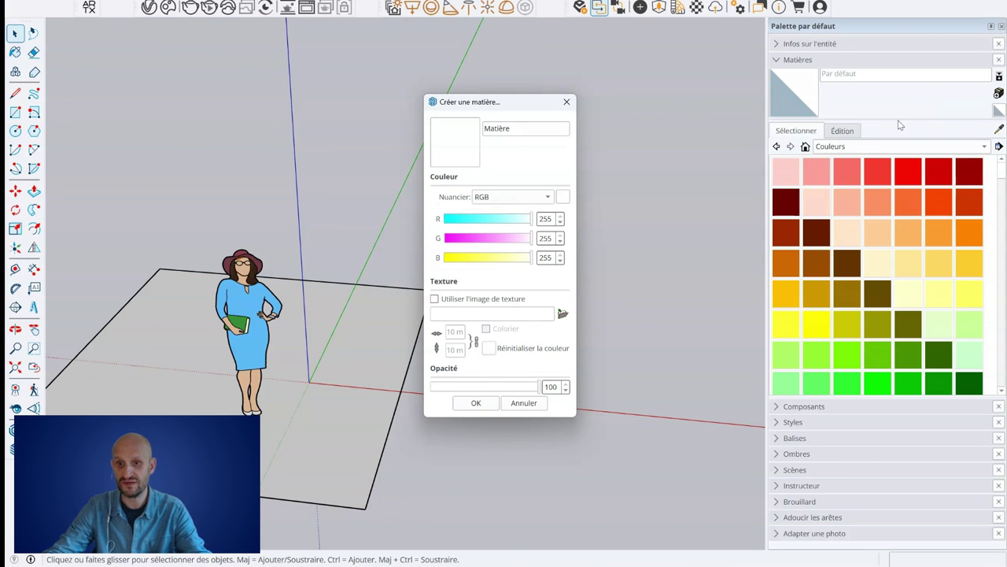
Step: Name the new material 'RAL 5011' and load 2024-09-12 163925.png as its texture
mouse_move(502, 104)
mouse_down()
mouse_move(551, 91)
mouse_move(522, 86)
mouse_up()
double_click(527, 110)
key(Caps_Lock)
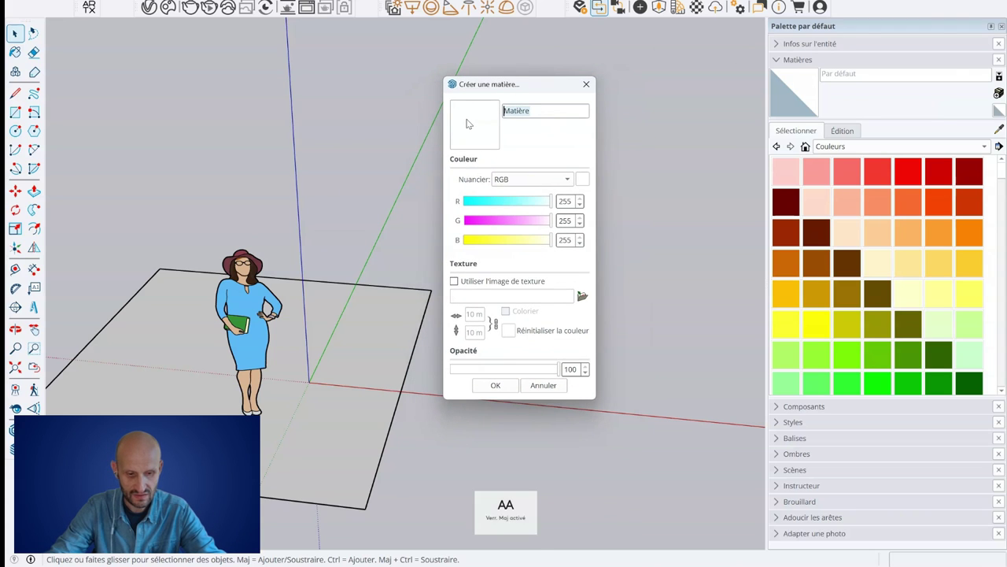
text(RAL 5011)
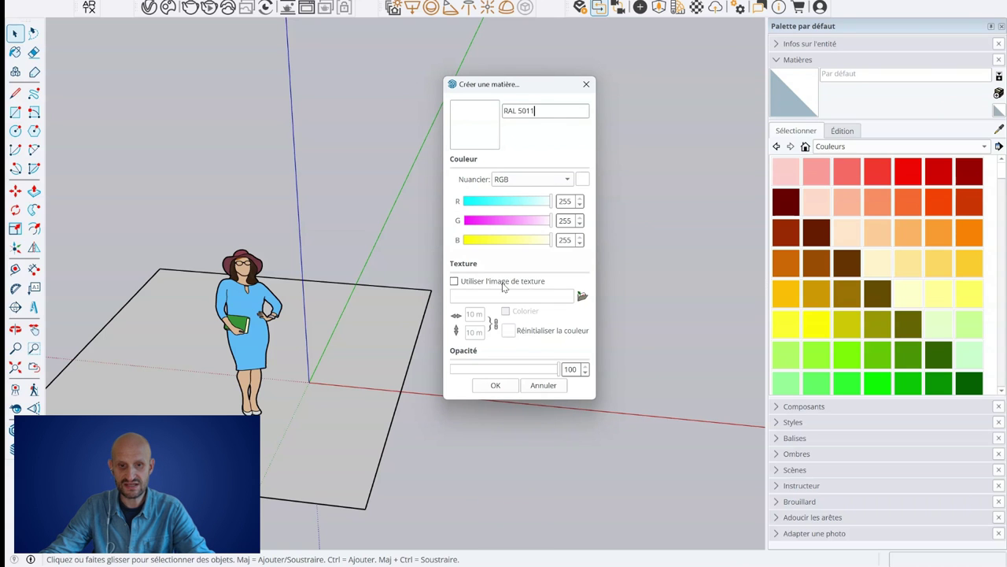
click(455, 281)
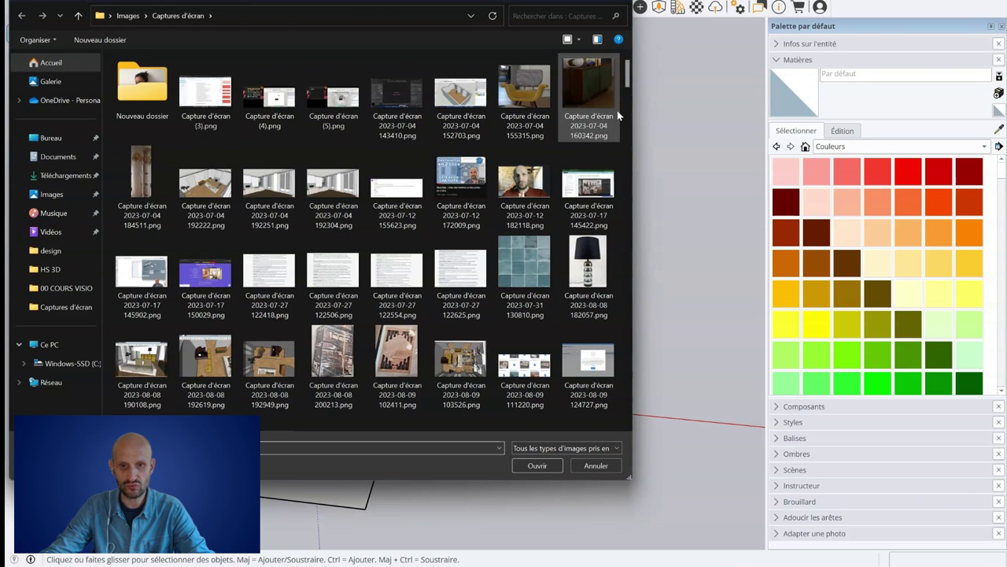
drag(629, 74, 619, 432)
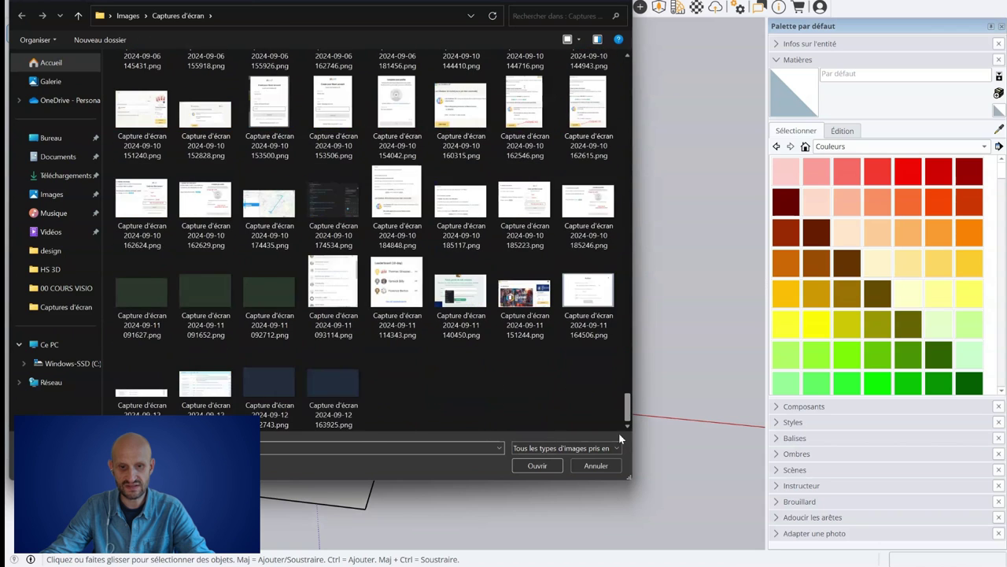
double_click(321, 386)
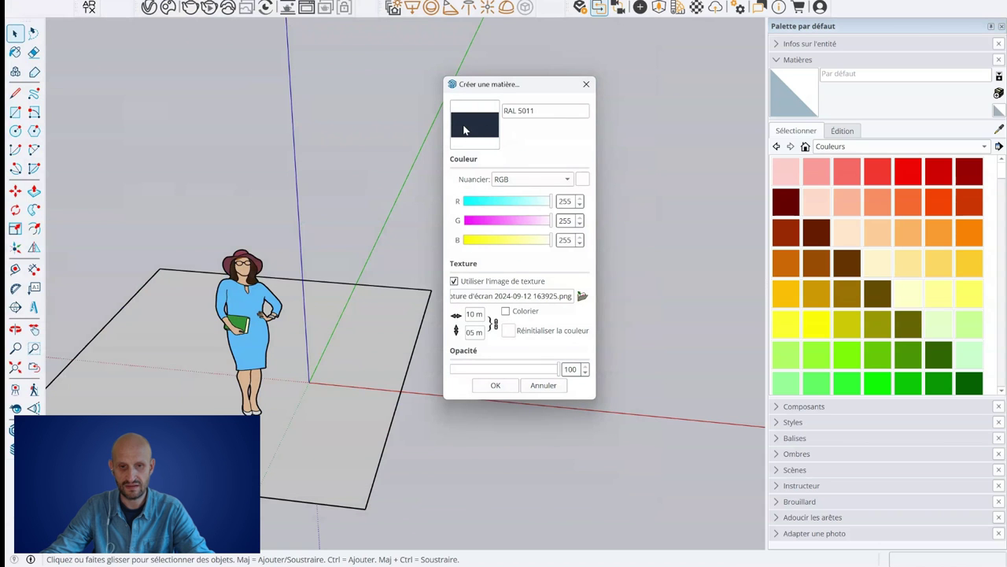
Step: Apply the RAL 5011 material to the ground rectangle and orbit to inspect the painted face
click(493, 386)
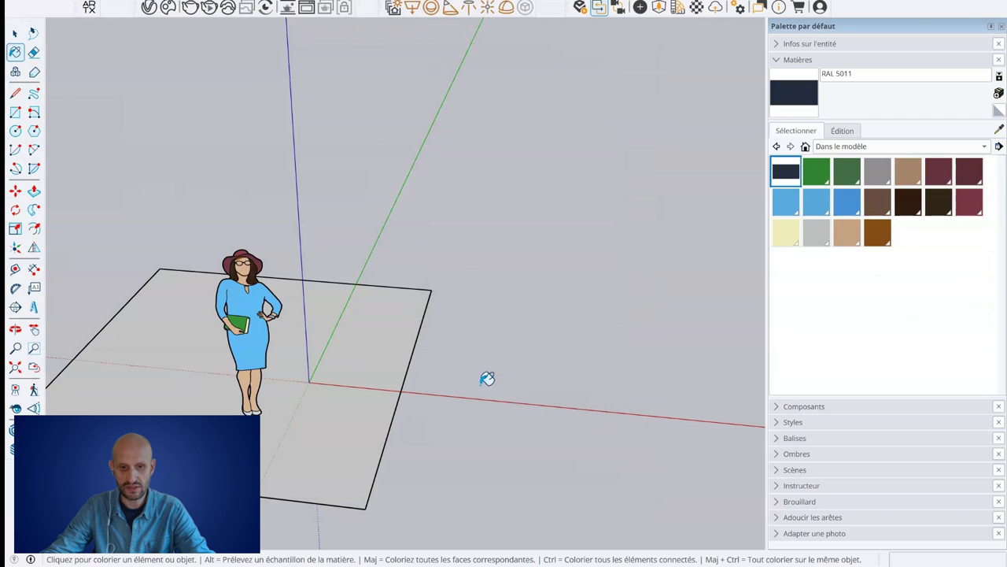
click(370, 353)
middle_drag(449, 315, 338, 310)
scroll(396, 350, up, 3)
mouse_move(396, 351)
middle_down()
mouse_move(252, 328)
mouse_move(611, 367)
mouse_move(202, 362)
mouse_move(449, 322)
mouse_move(575, 423)
mouse_move(547, 409)
mouse_move(484, 296)
mouse_move(508, 260)
middle_up()
scroll(540, 389, down, 3)
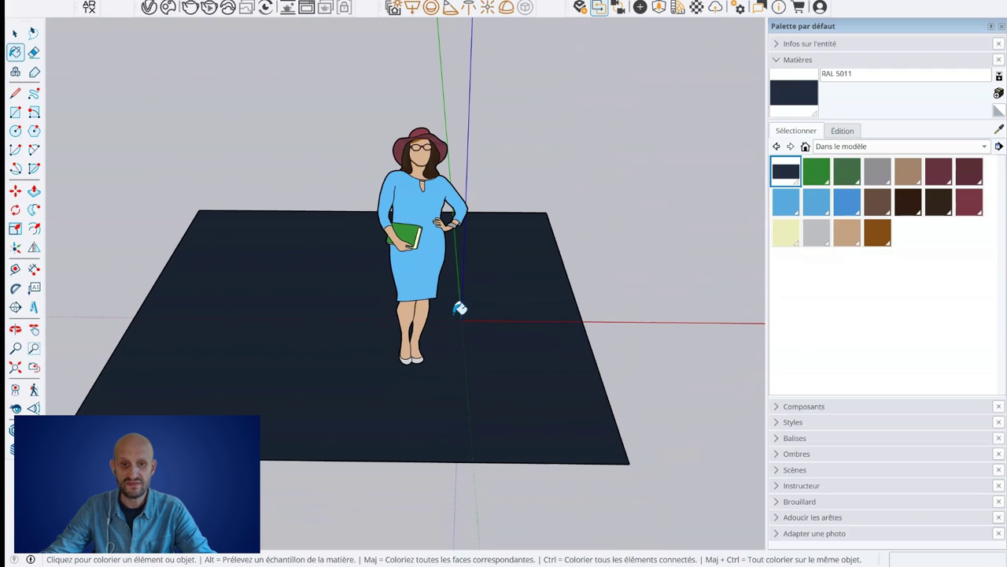
mouse_move(461, 304)
middle_down()
mouse_move(566, 250)
mouse_move(598, 299)
middle_up()
scroll(567, 249, down, 2)
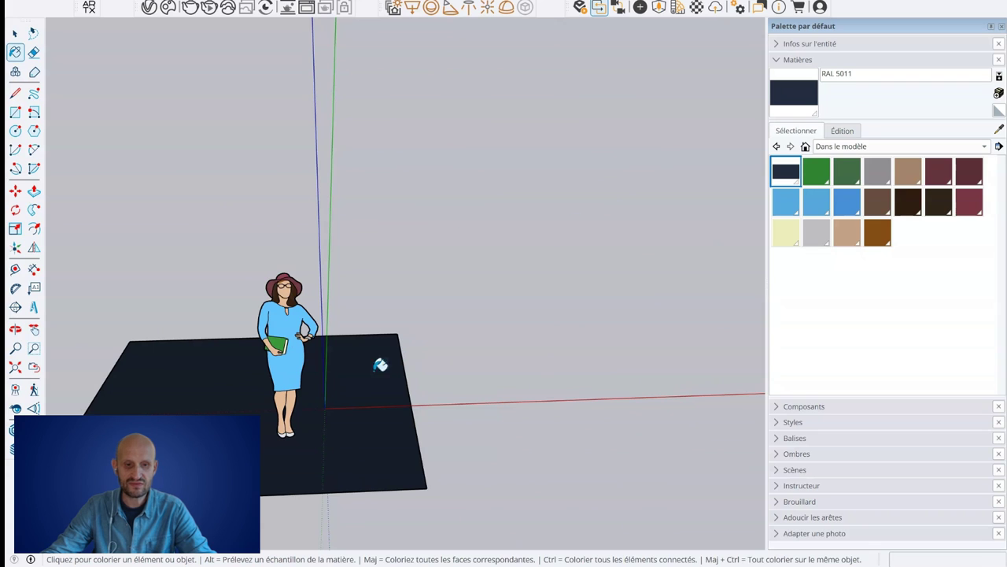
middle_drag(380, 389, 375, 464)
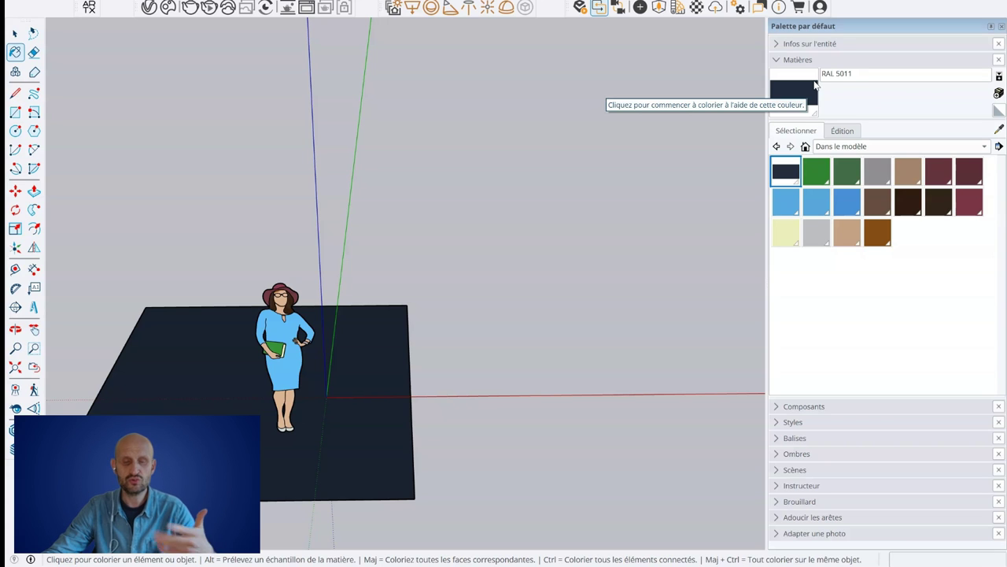
middle_drag(469, 265, 506, 336)
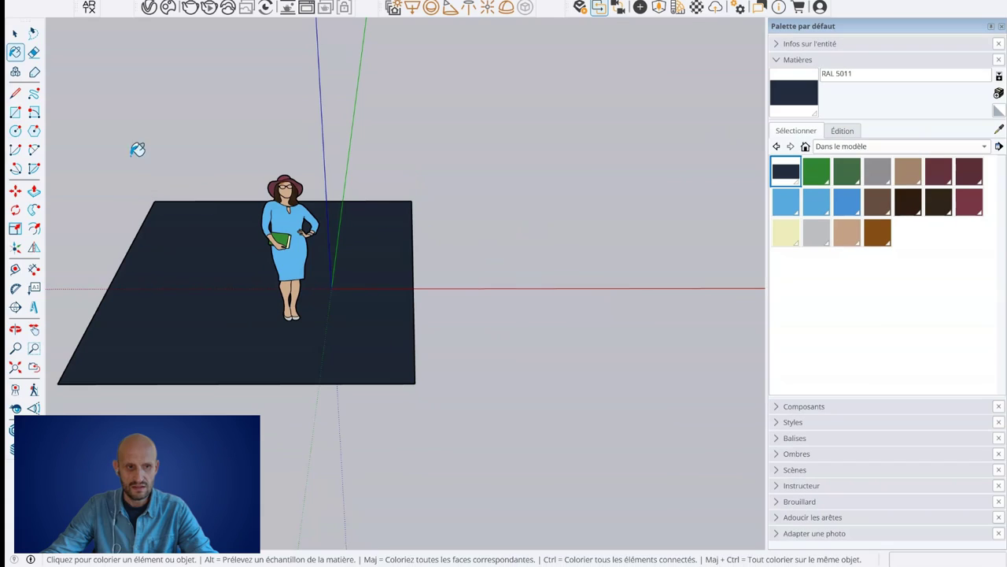
Step: Draw a second rectangle beside the steel-blue one, then return to Select
key(r)
middle_drag(331, 299, 375, 293)
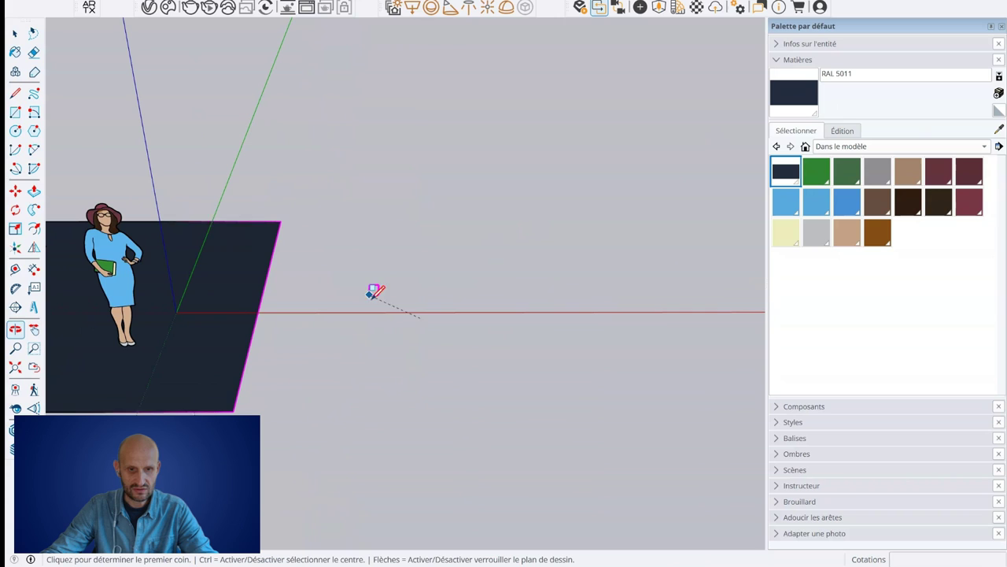
click(312, 223)
click(612, 411)
key(space)
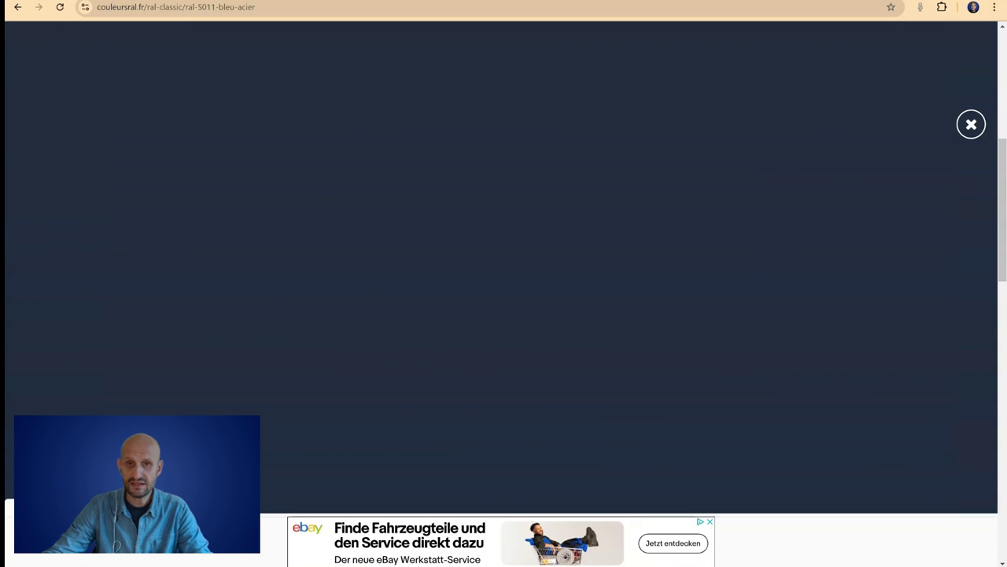
Step: Close the full-screen swatch and scroll the RAL 5011 page's names and LRV 5.44
click(971, 126)
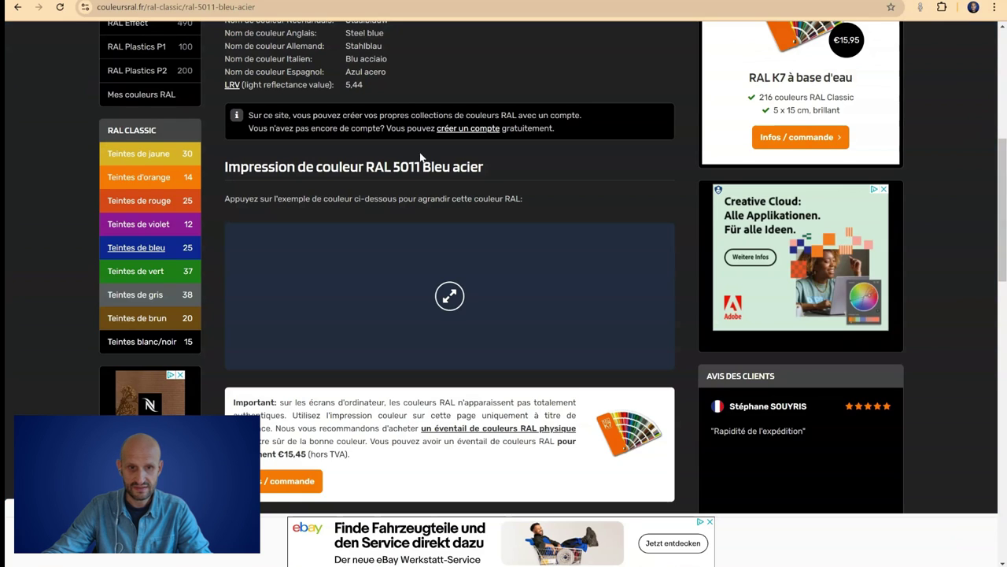
scroll(413, 162, up, 2)
scroll(452, 268, down, 2)
scroll(468, 287, down, 4)
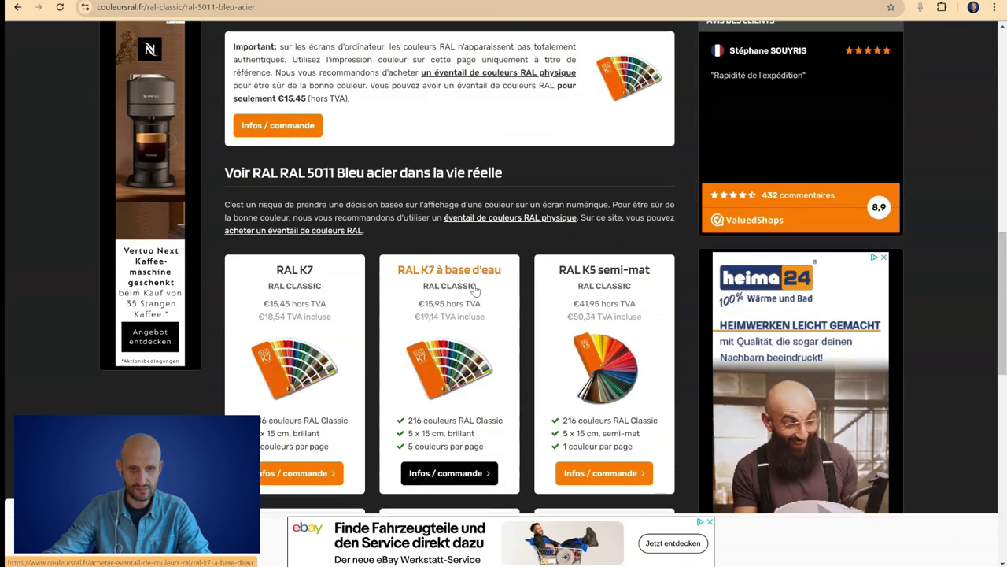
scroll(472, 292, up, 2)
scroll(477, 292, up, 2)
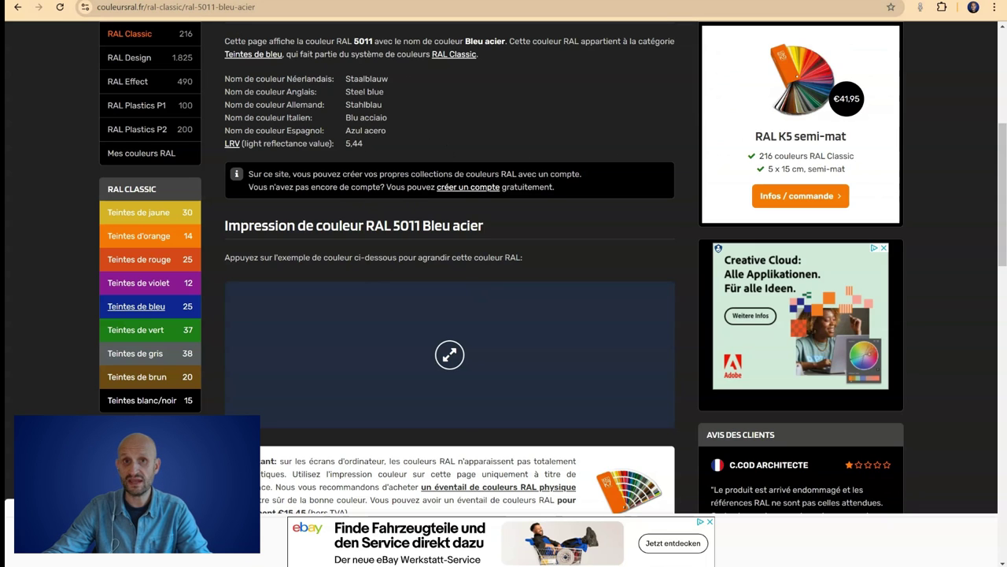
Step: Try dark greys in the RGB Calculator, from rgb(35, 30, 42) to rgb(68, 70, 72)
click(236, 2)
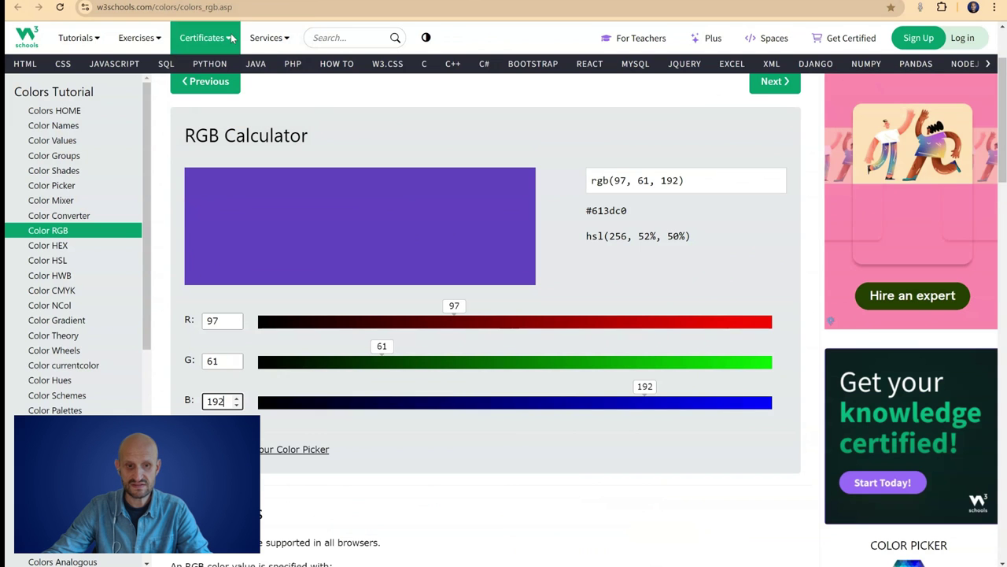
click(329, 321)
click(317, 358)
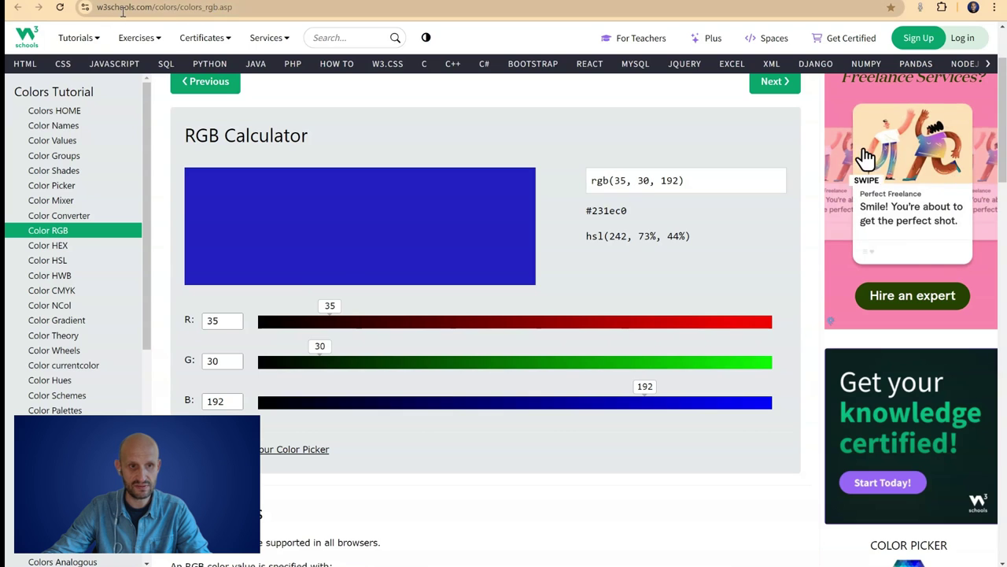
click(343, 405)
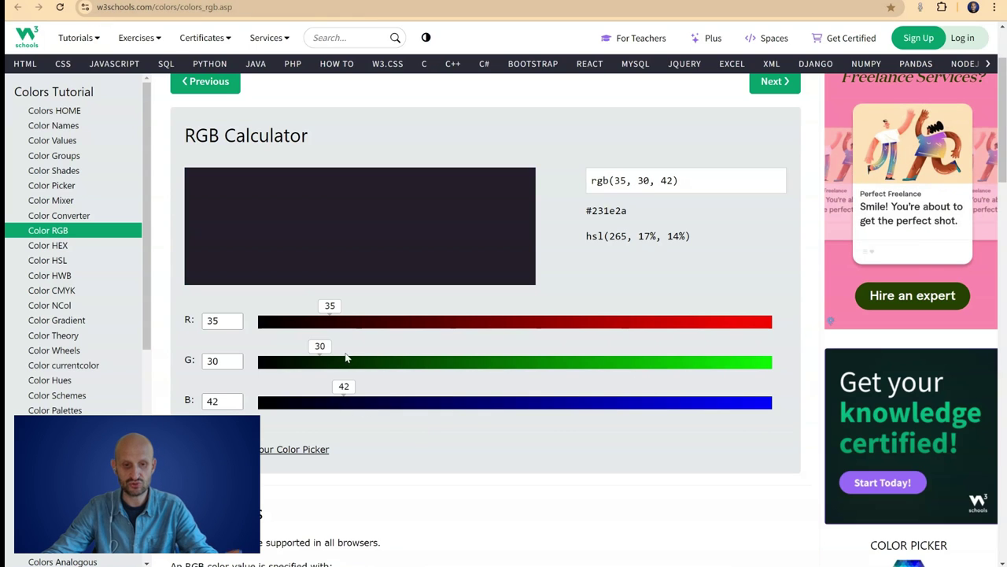
click(396, 321)
click(400, 361)
click(404, 405)
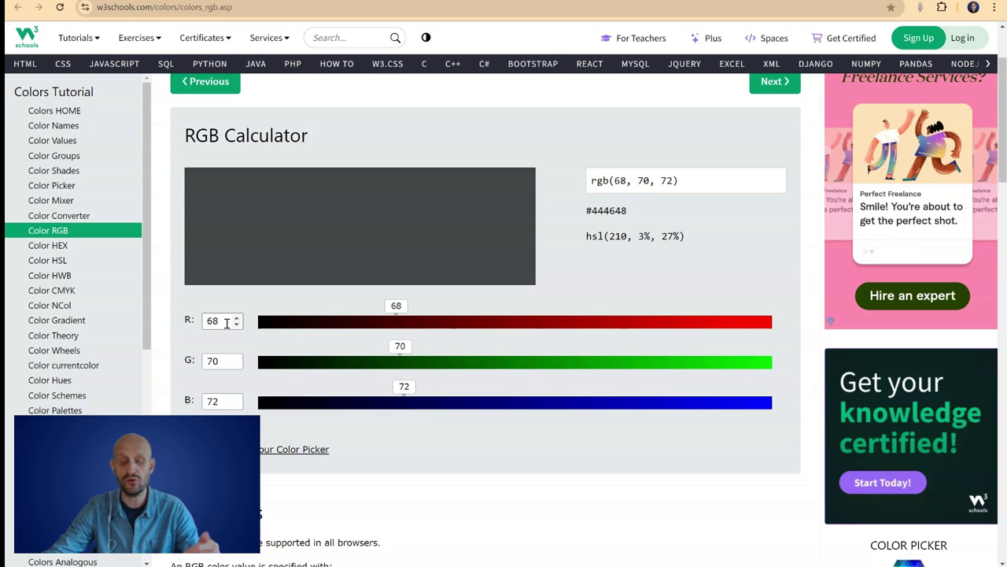
Step: Push the sliders to light values: red 191–254, green up to 255, blue 180–223
click(639, 324)
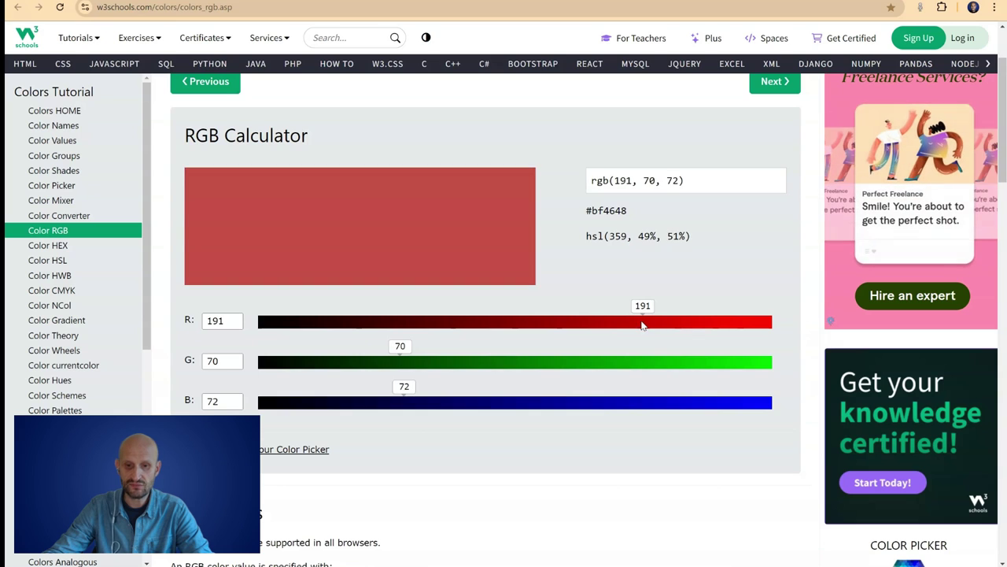
click(608, 362)
click(621, 403)
click(707, 403)
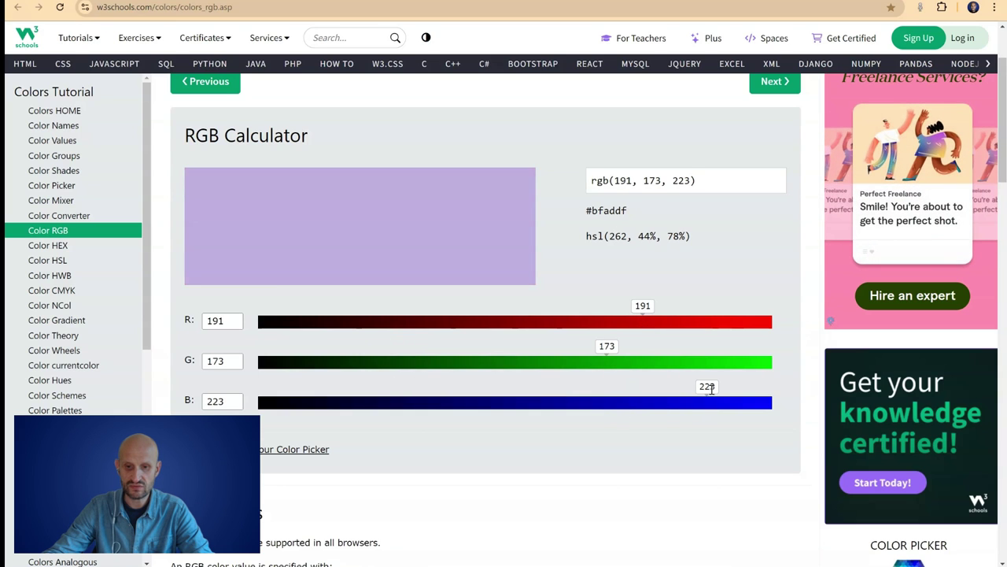
click(719, 362)
click(764, 362)
click(768, 323)
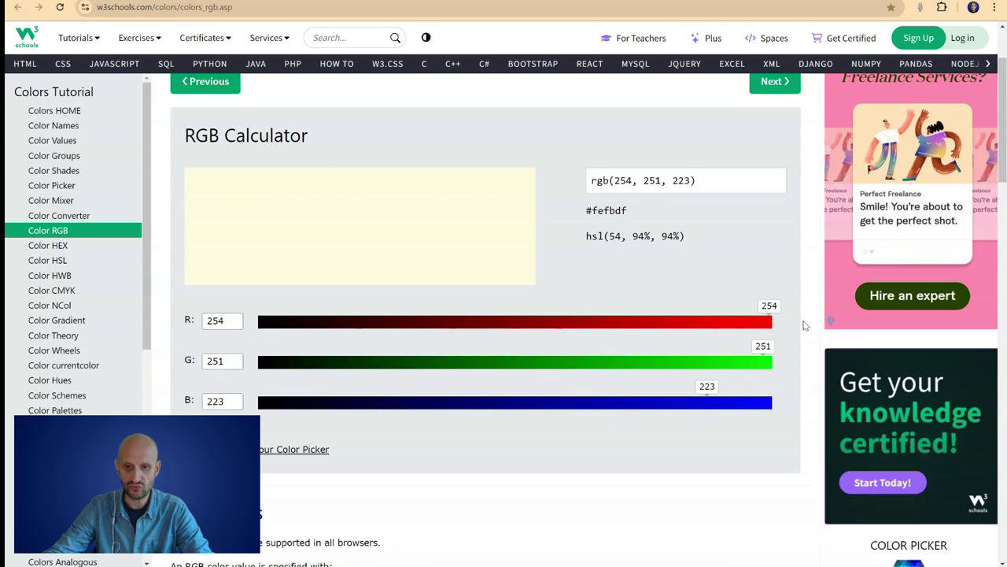
mouse_move(771, 363)
mouse_down()
mouse_move(713, 407)
mouse_move(286, 400)
mouse_up()
click(754, 403)
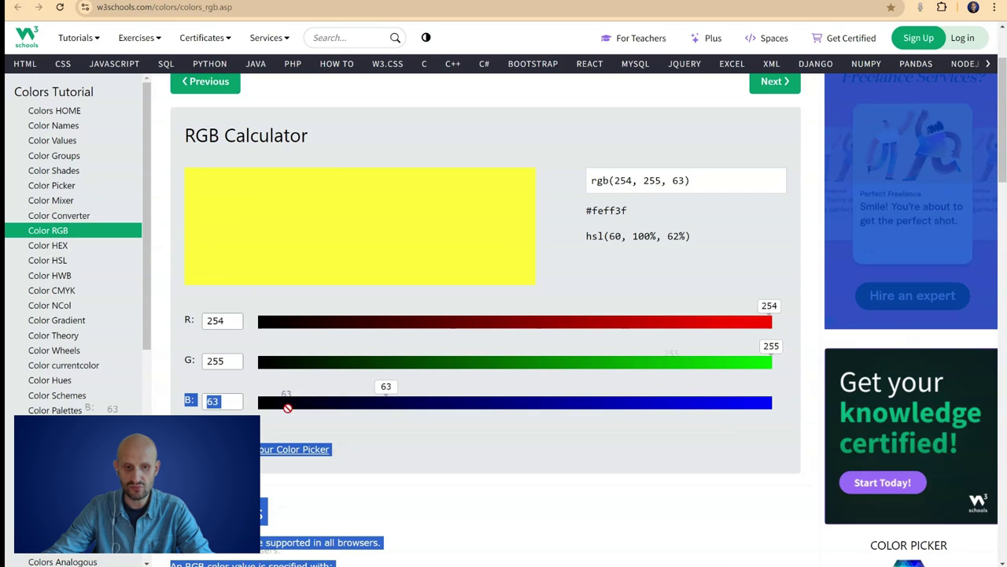
Step: Drop all three sliders to near zero, reaching pure black
click(260, 362)
click(268, 392)
click(262, 400)
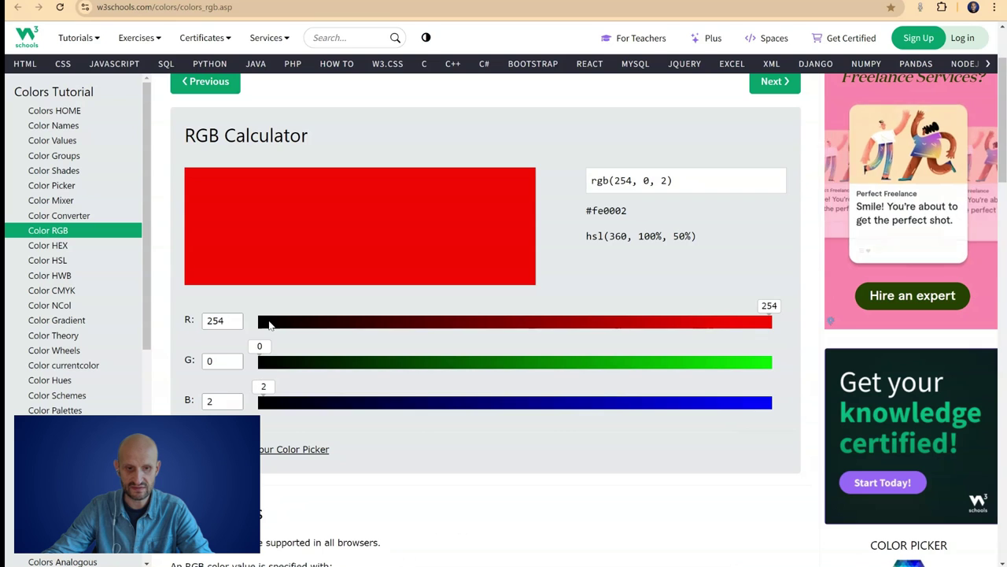
click(262, 323)
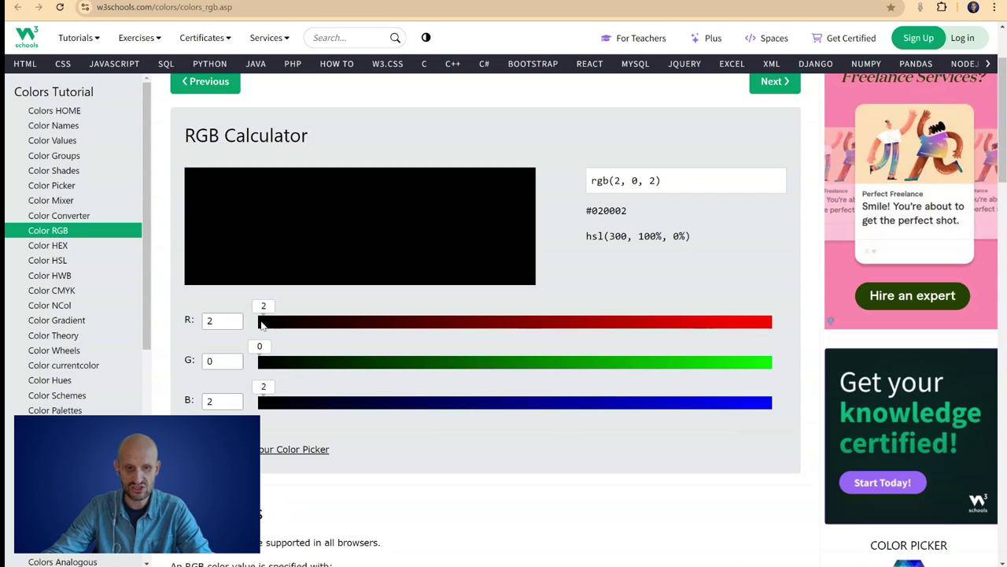
click(618, 180)
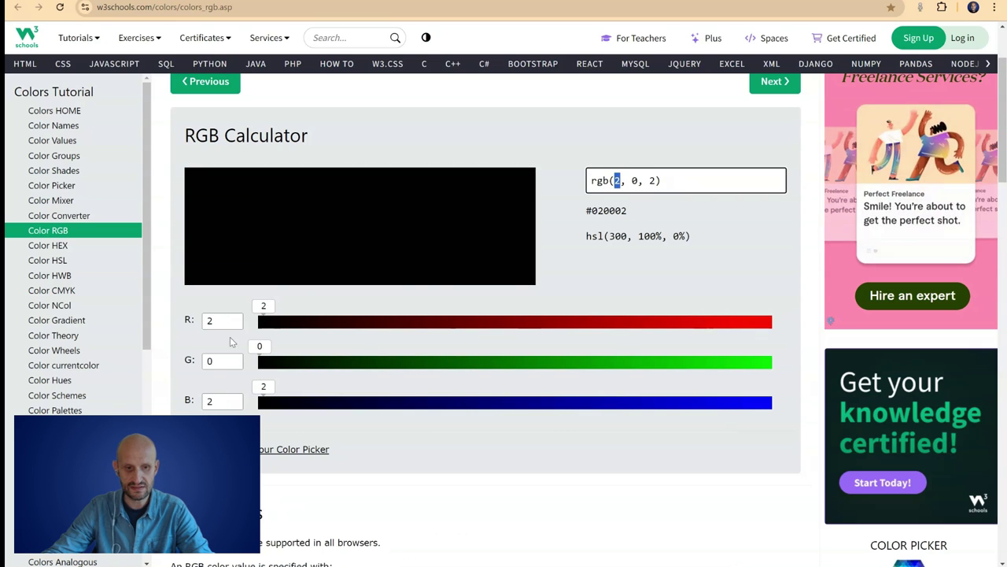
click(262, 319)
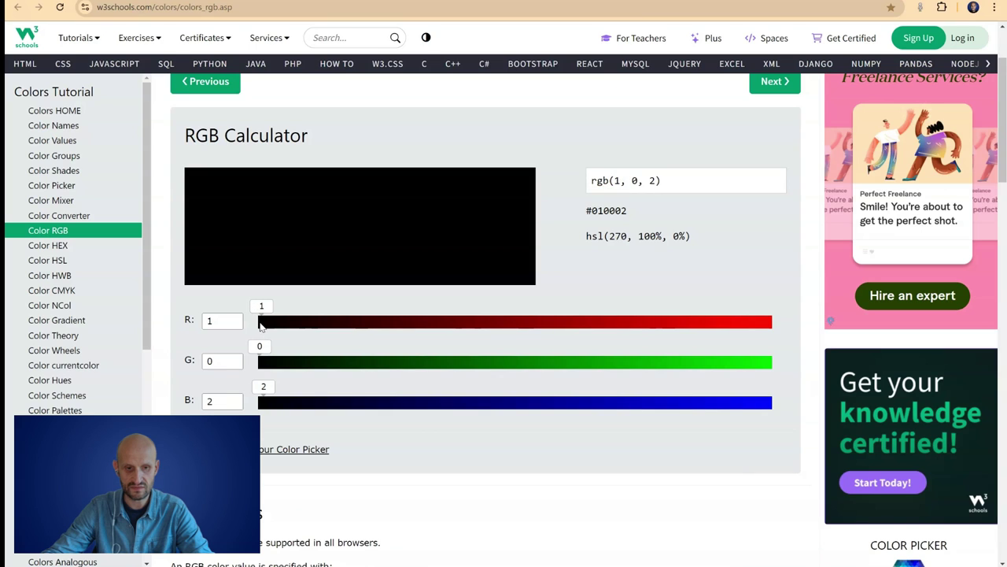
click(259, 403)
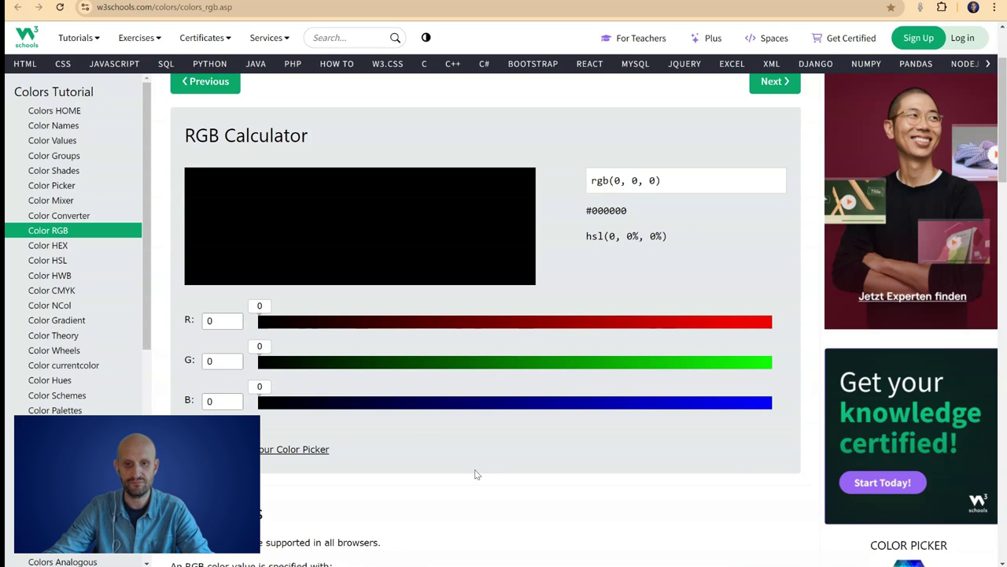
Step: Try mixes with red 190, blue 165–174 and green between 86 and 179
click(642, 322)
click(485, 362)
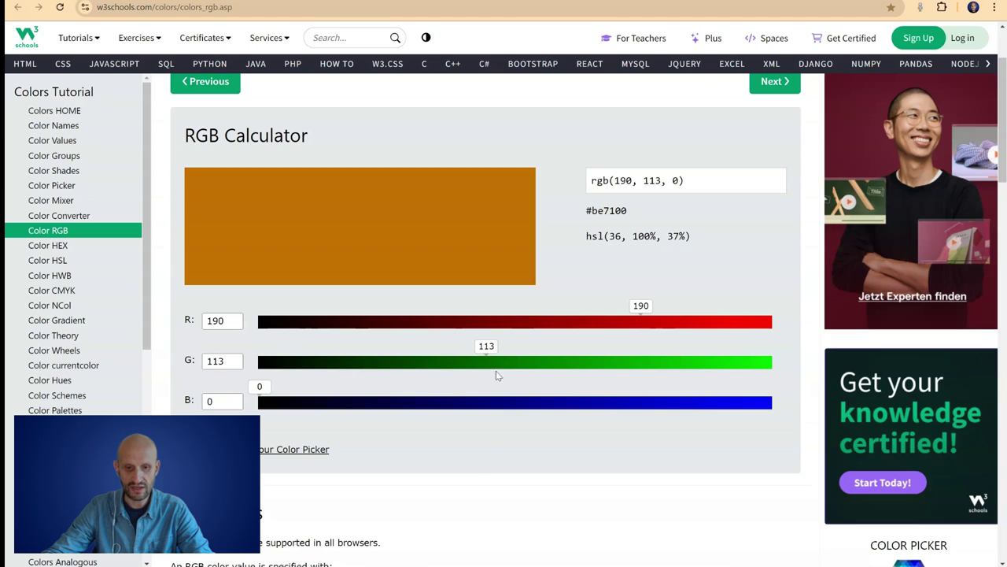
click(609, 403)
mouse_move(588, 408)
mouse_down()
mouse_move(468, 405)
mouse_move(591, 404)
mouse_up()
click(611, 364)
click(540, 363)
click(431, 364)
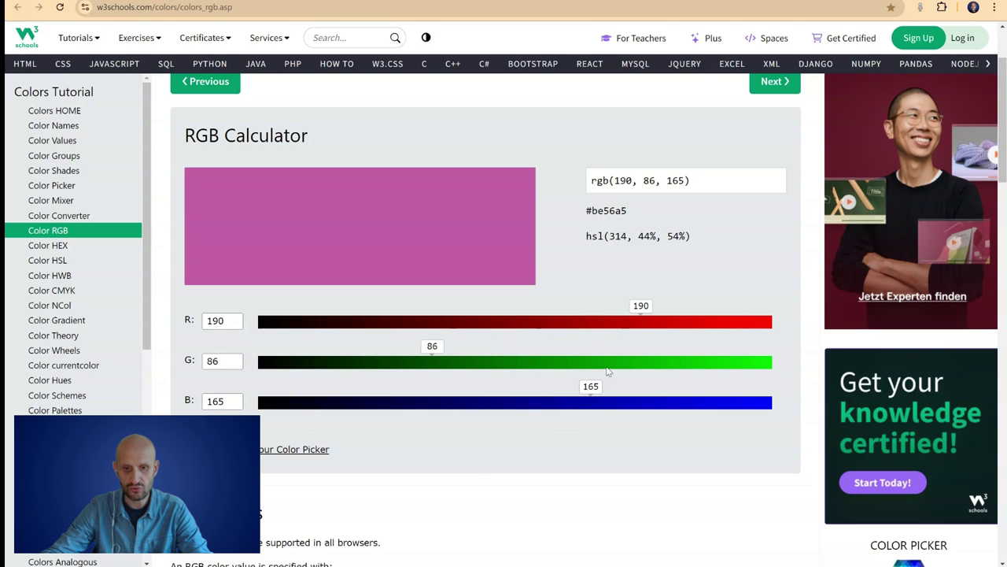
click(619, 363)
Step: Settle on red 119, green 72, blue 178 for purple #7748b2
click(502, 324)
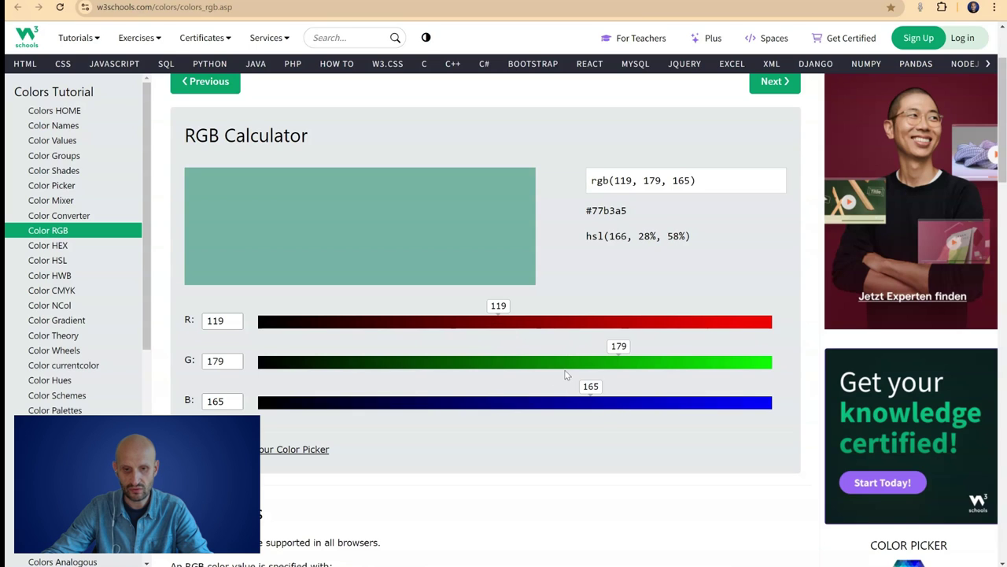
click(508, 363)
click(485, 406)
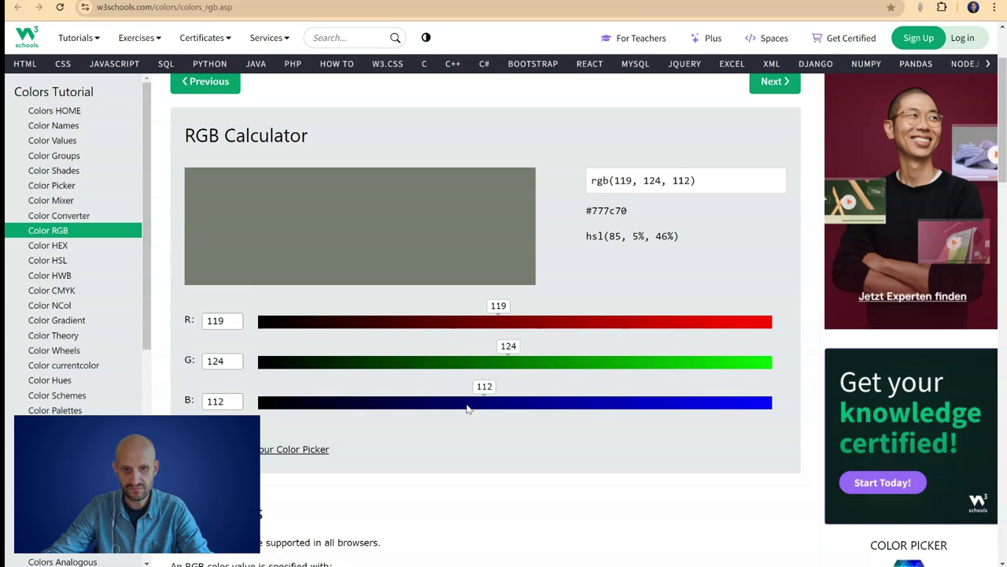
drag(468, 407, 409, 406)
click(564, 405)
click(404, 362)
click(426, 405)
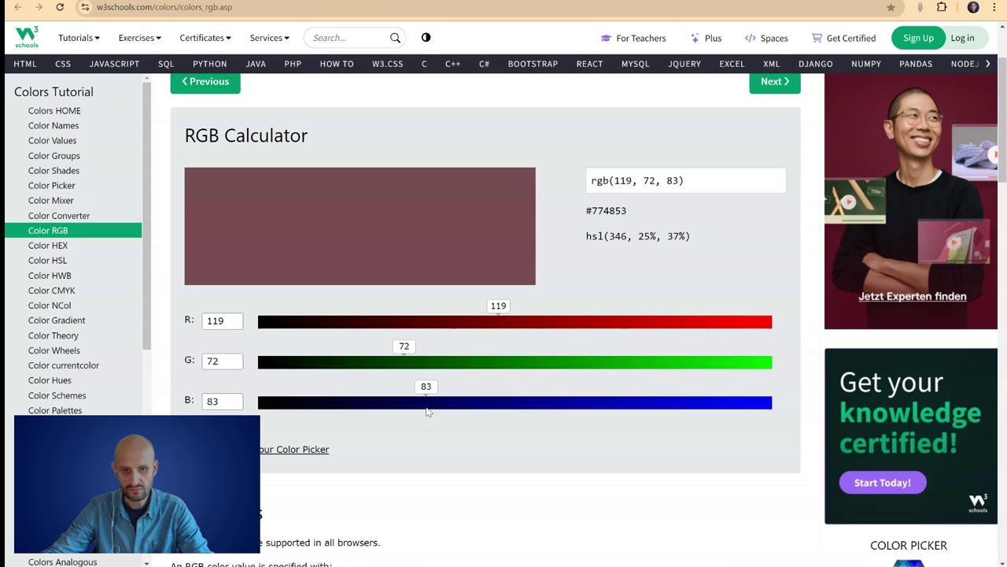
drag(386, 406, 617, 406)
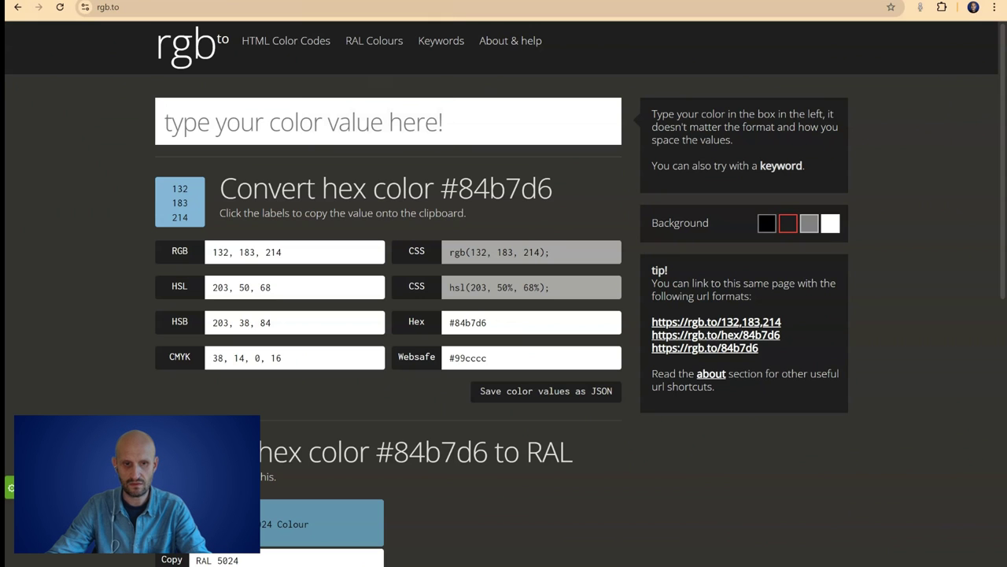
Step: Reload the rgb.to home page and search 5011 in the colour box
click(209, 48)
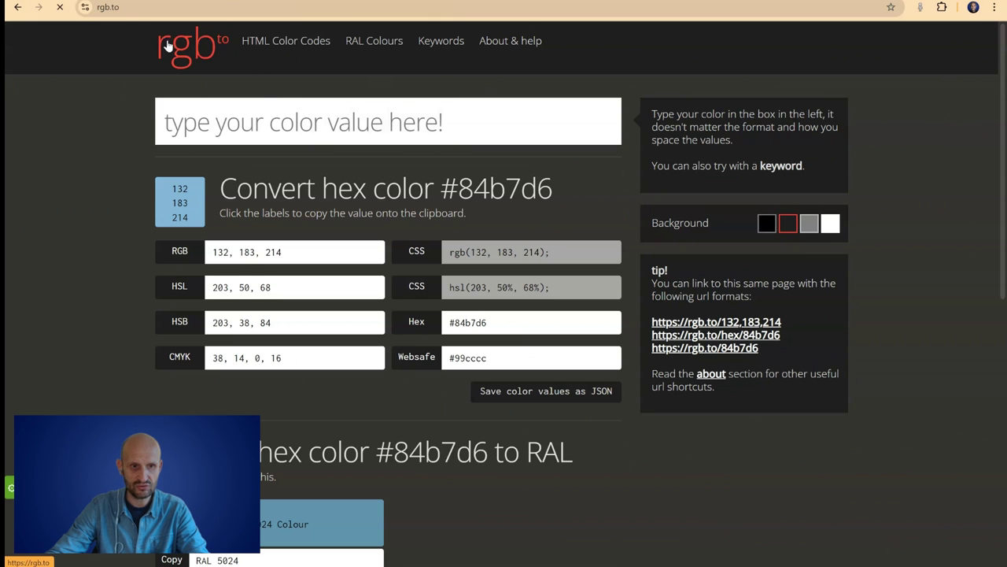
click(107, 8)
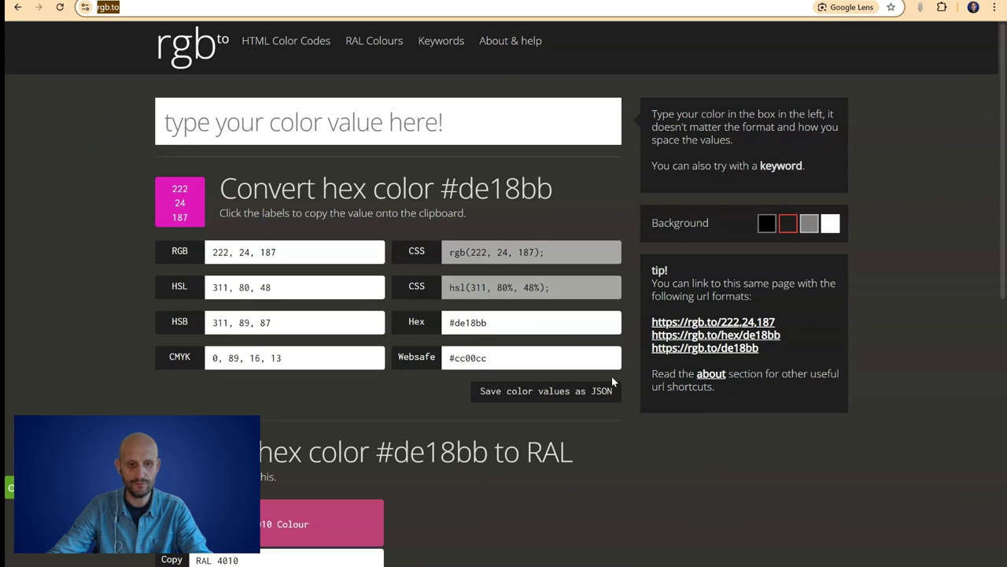
scroll(612, 382, down, 3)
scroll(546, 414, up, 3)
click(313, 111)
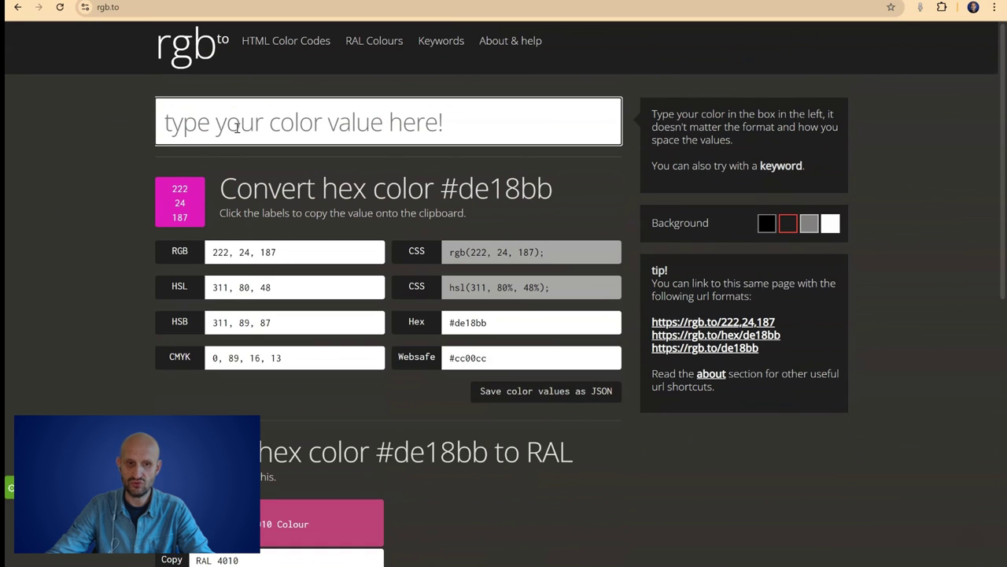
text(5011)
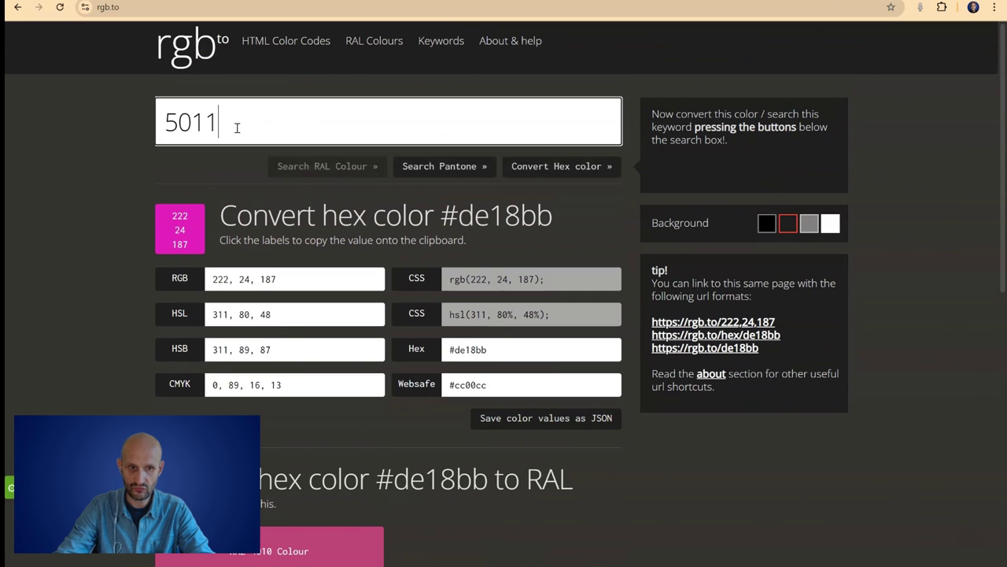
key(Return)
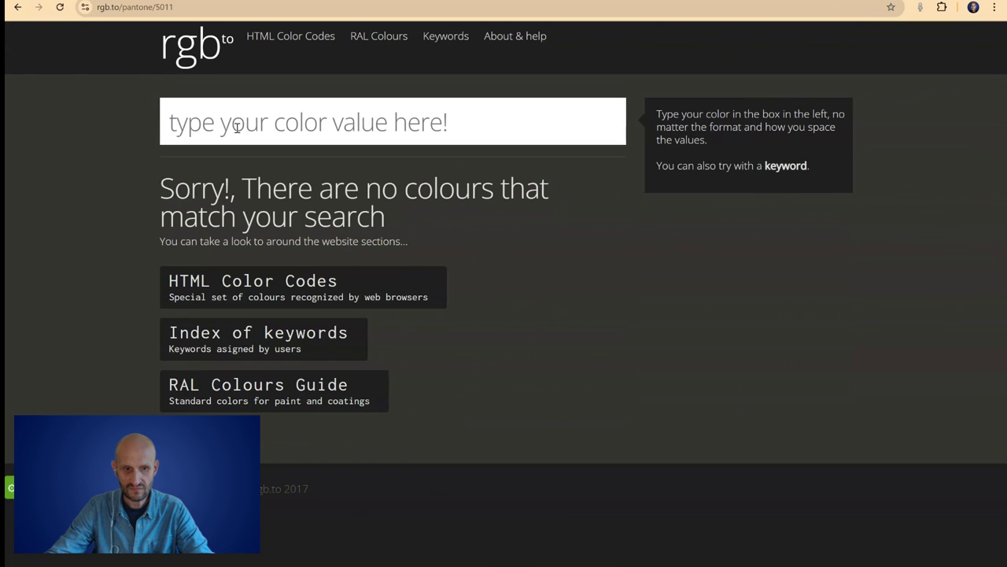
Step: Search 5011 as a RAL colour and select the RAL 5011 number in the heading
click(237, 120)
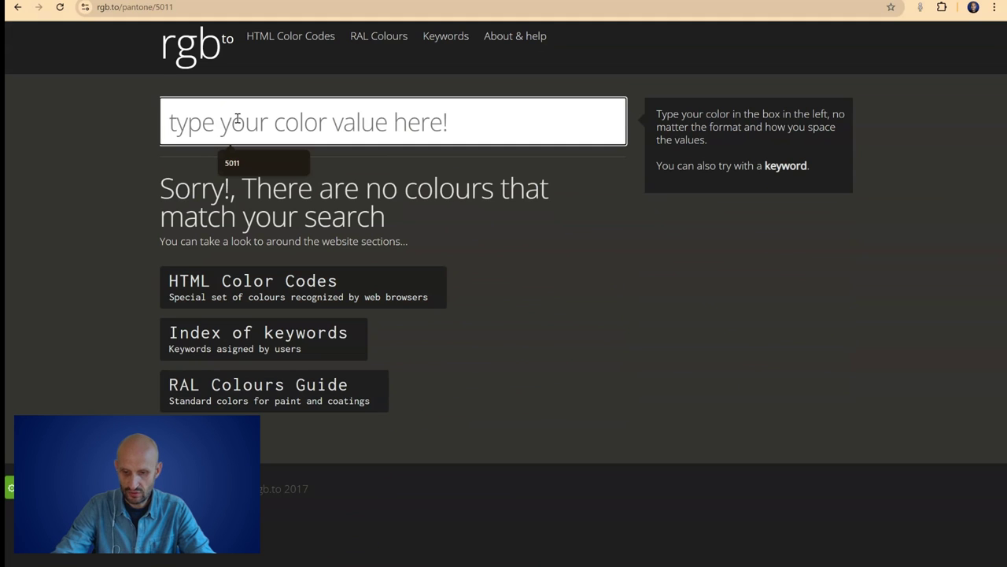
text(5011)
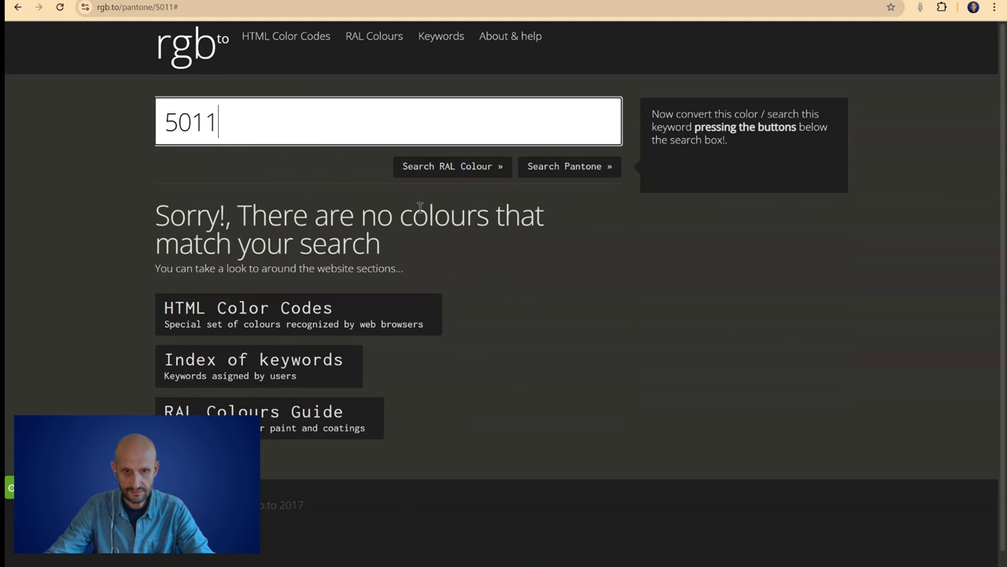
click(461, 174)
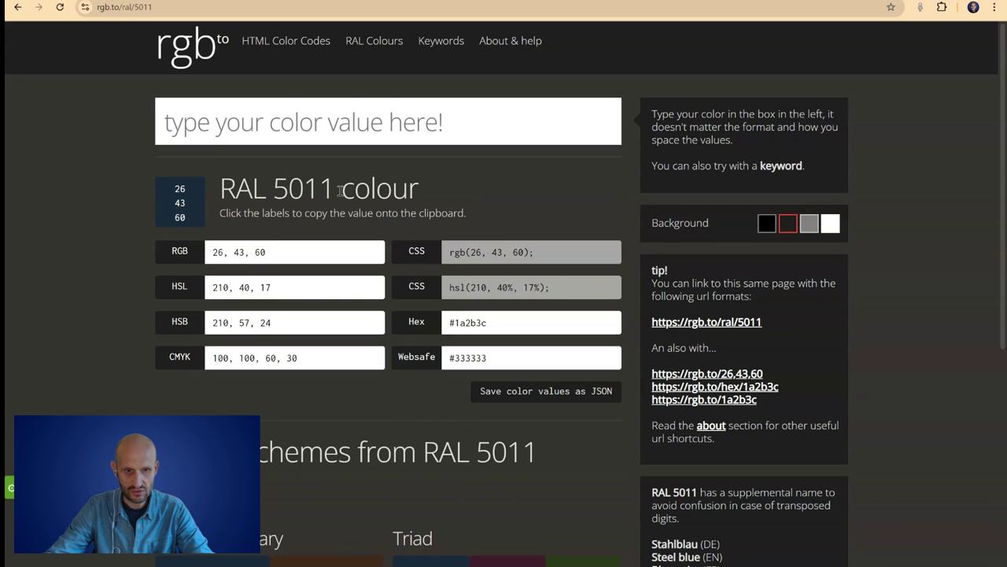
drag(340, 191, 263, 190)
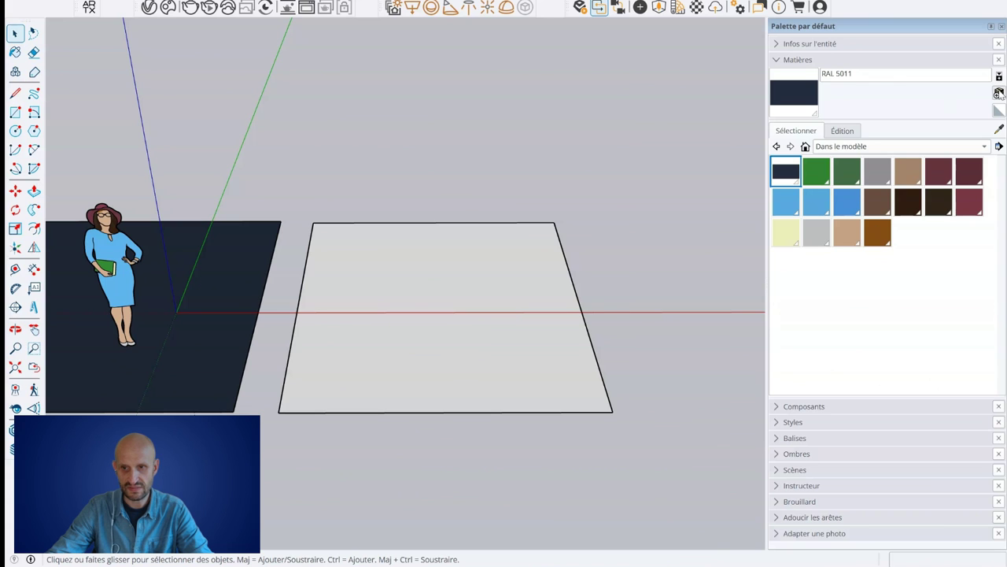
Step: Create a new material named RAL 5011 BIS and set its colour model to RGB
click(999, 93)
text(R)
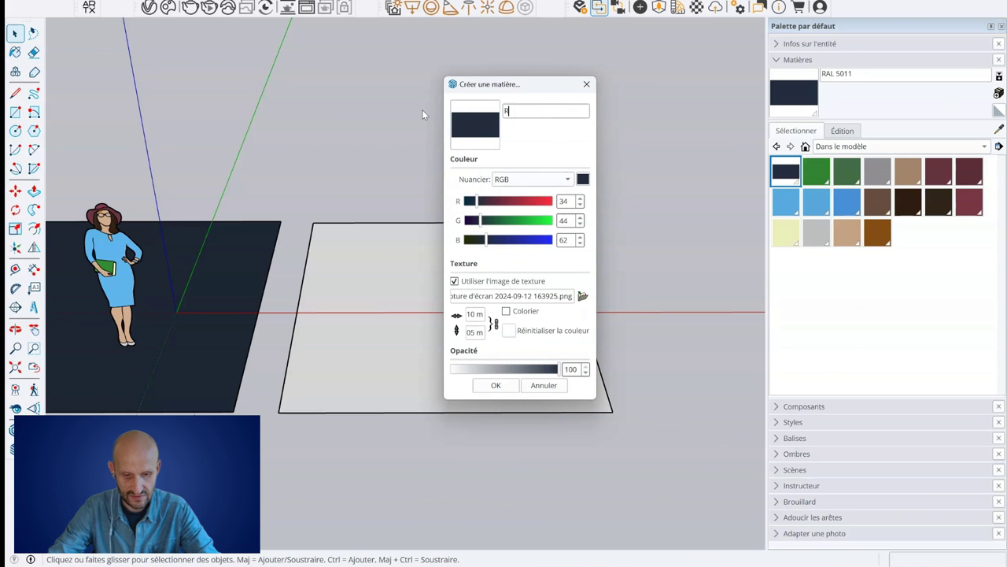
text(AL 5011)
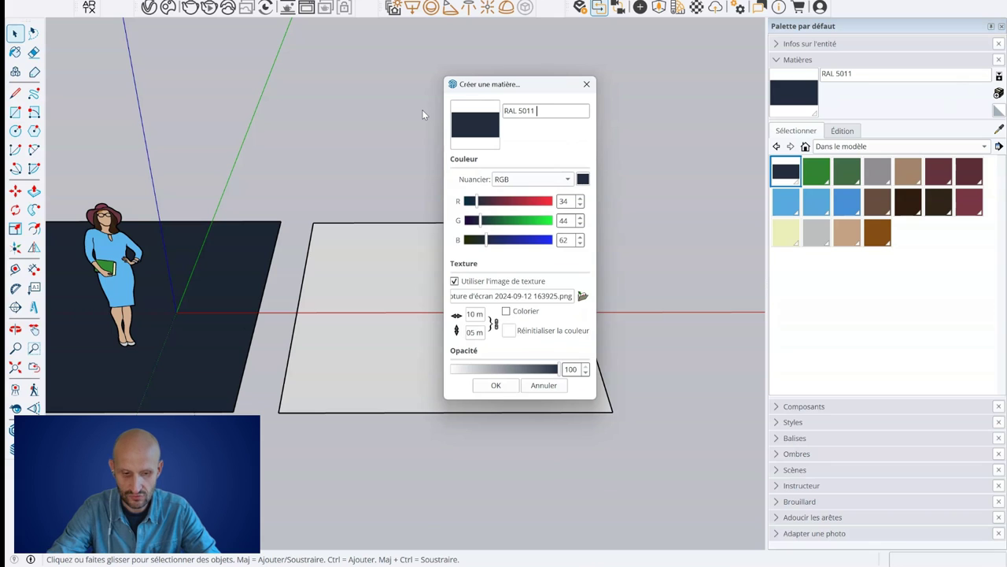
text( BIS)
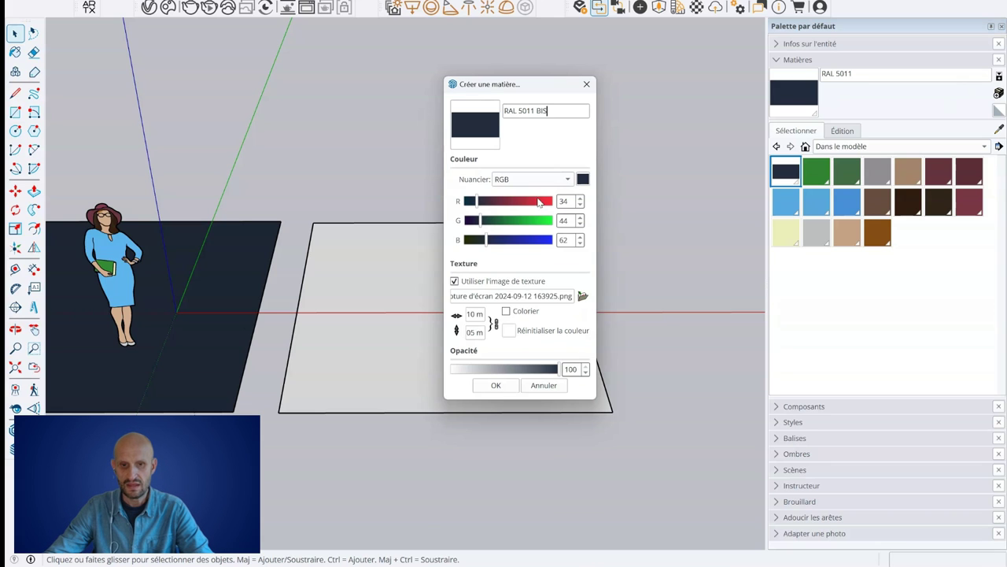
click(523, 179)
click(519, 135)
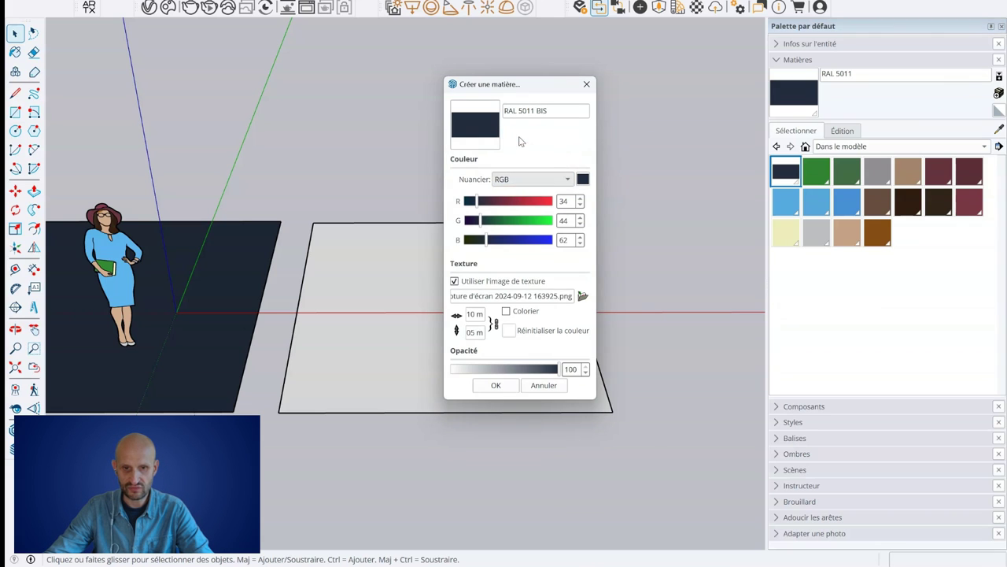
drag(511, 211, 507, 224)
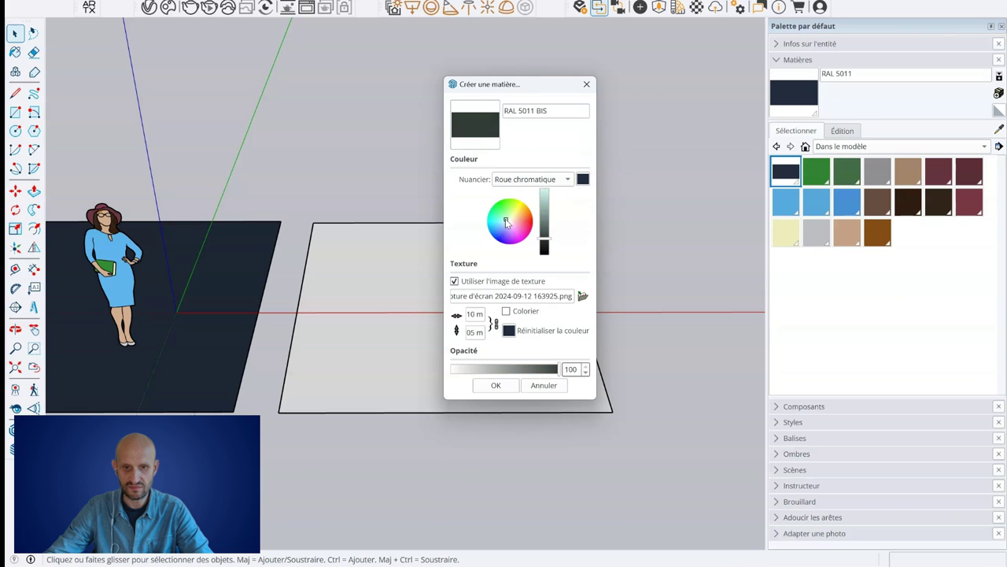
click(516, 181)
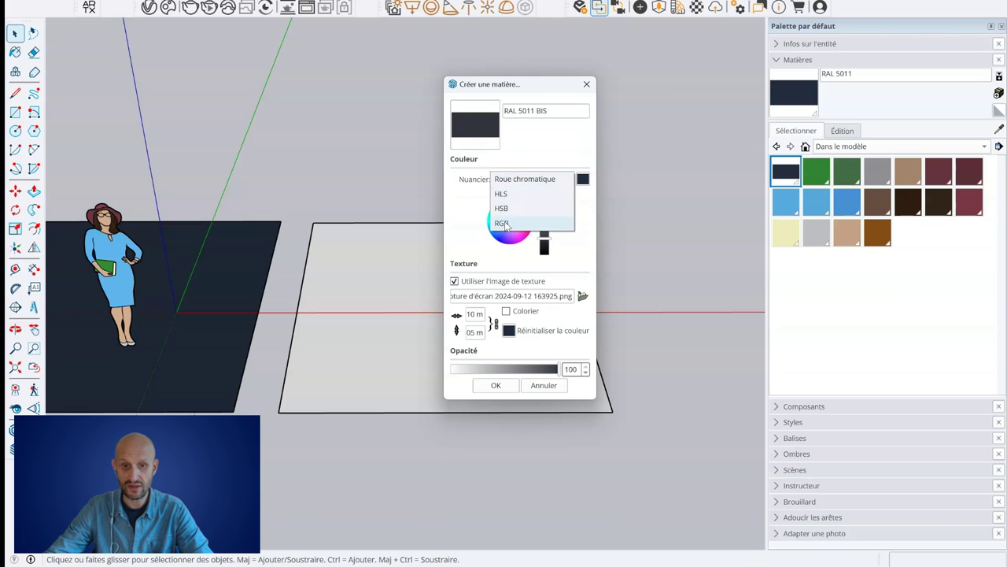
click(516, 226)
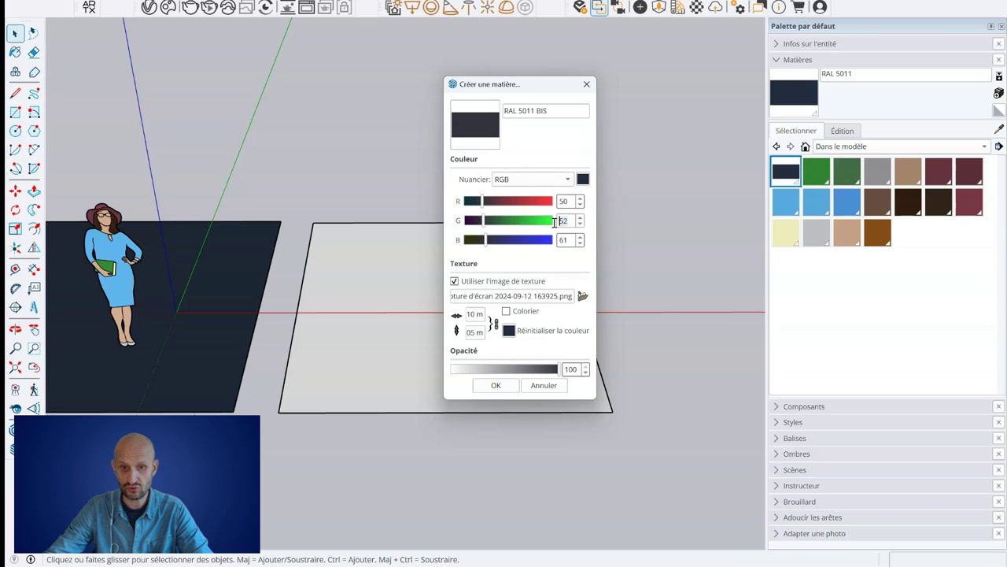
Step: Enter the RAL 5011 RGB values 26, 43, 60, checking them in the browser
key(Tab)
key(alt+Tab)
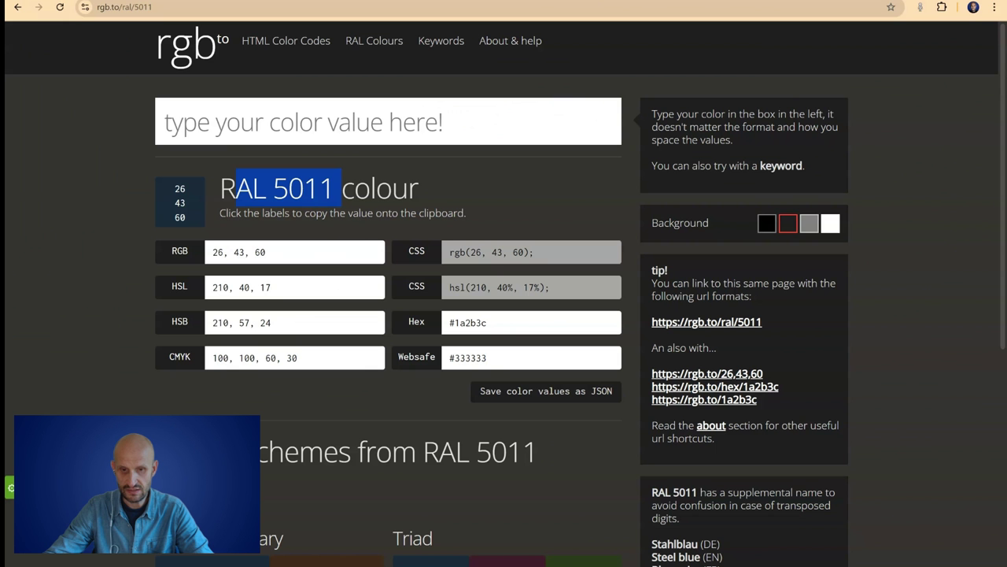
key(alt+Tab)
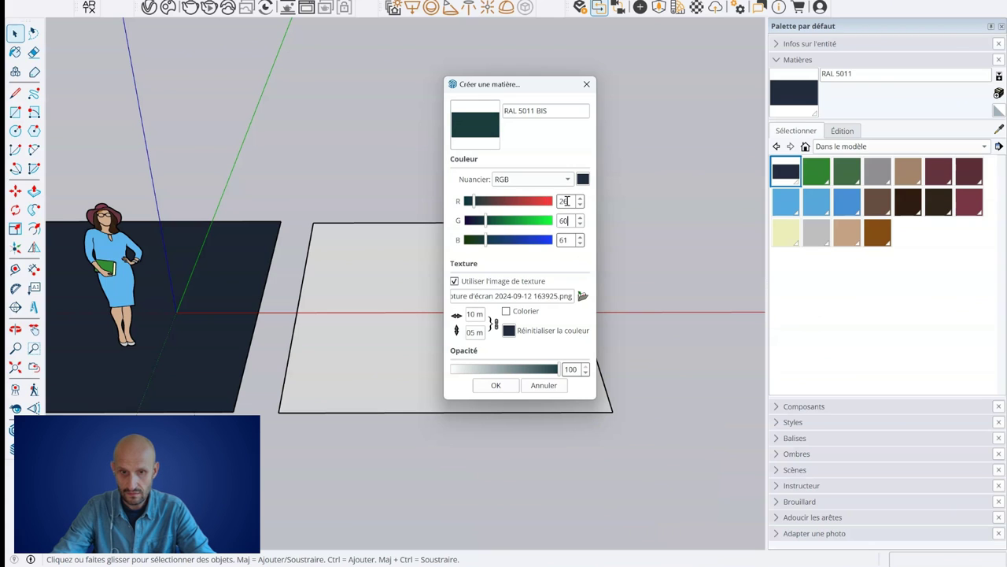
key(Tab)
text(4)
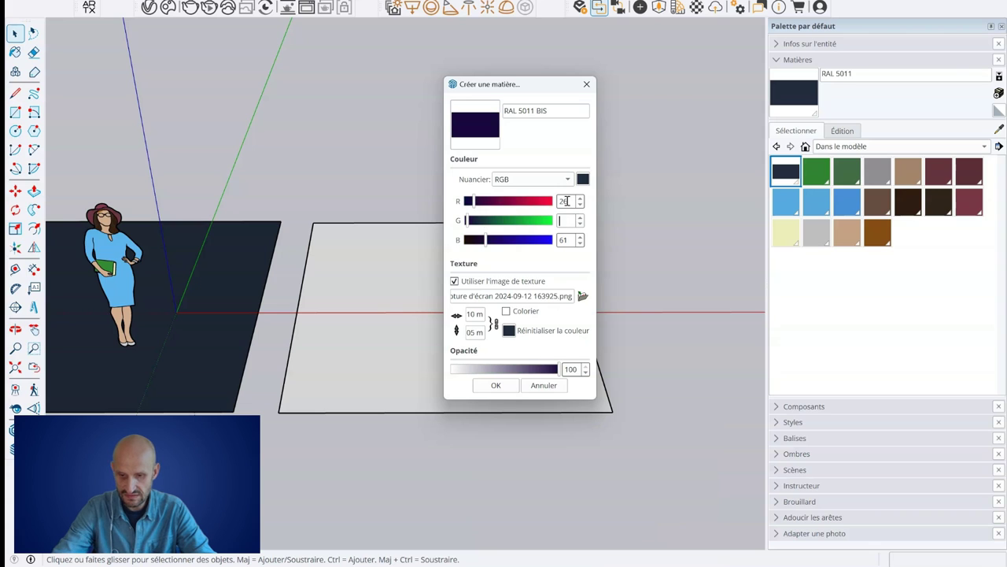
text(3)
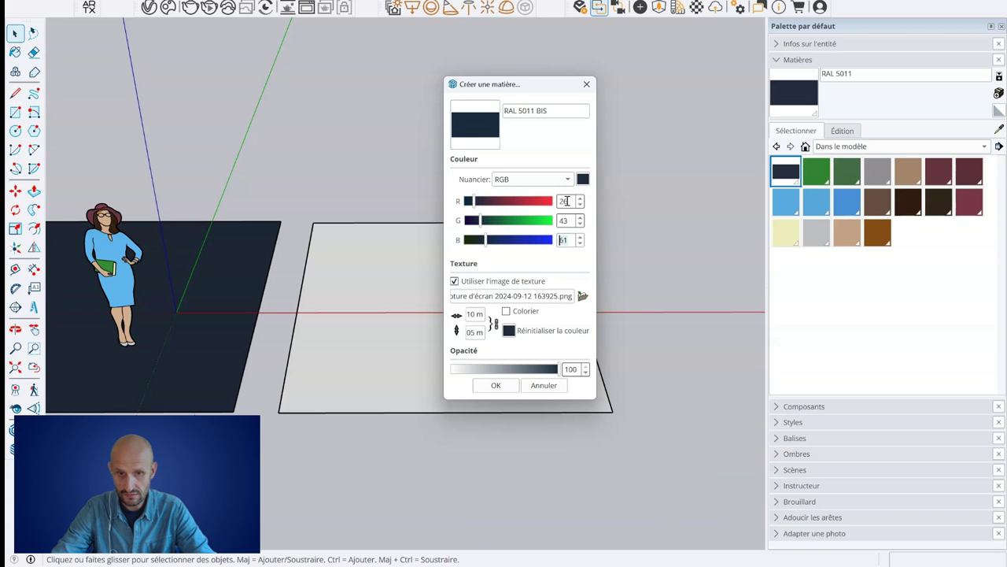
key(Tab)
text(60)
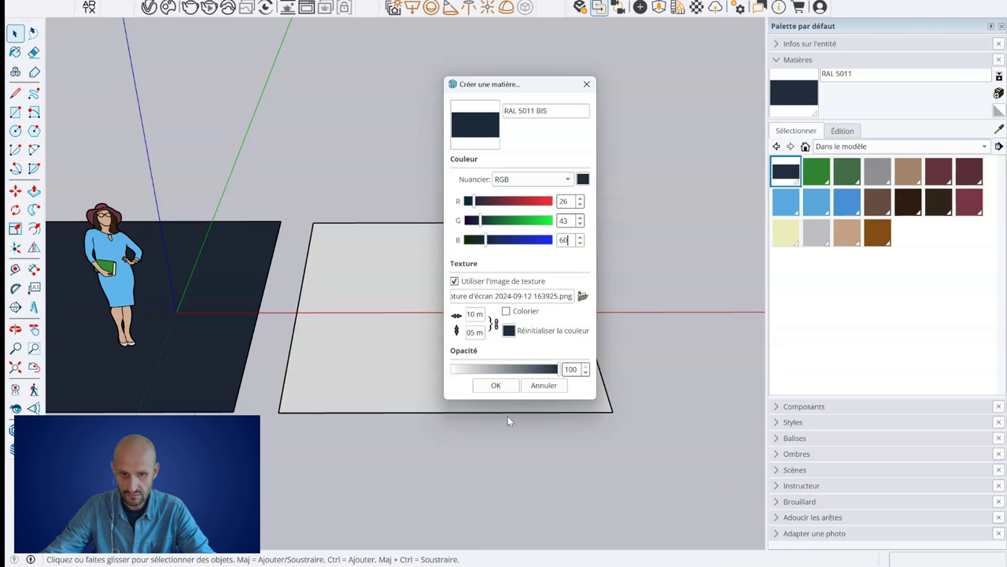
key(Return)
Step: Paint the white rectangle with RAL 5011 BIS and orbit around the navy planes
click(488, 309)
mouse_move(475, 330)
middle_down()
mouse_move(418, 246)
mouse_move(263, 279)
mouse_move(261, 227)
mouse_move(724, 350)
mouse_move(418, 279)
middle_up()
scroll(417, 246, up, 3)
scroll(417, 278, up, 2)
scroll(439, 302, up, 3)
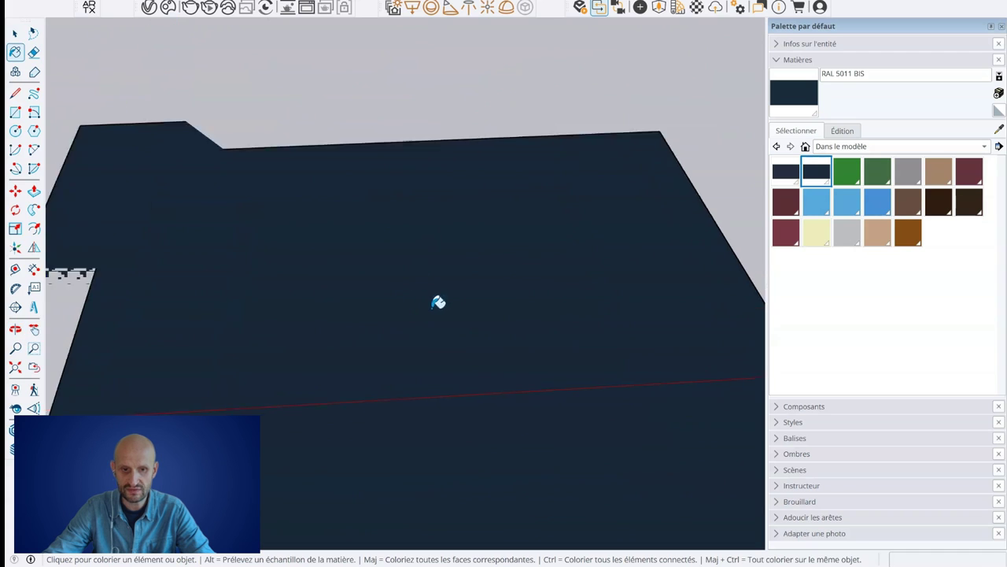
scroll(439, 303, down, 2)
mouse_move(465, 304)
middle_down()
mouse_move(459, 354)
mouse_move(443, 254)
mouse_move(452, 213)
mouse_move(443, 255)
middle_up()
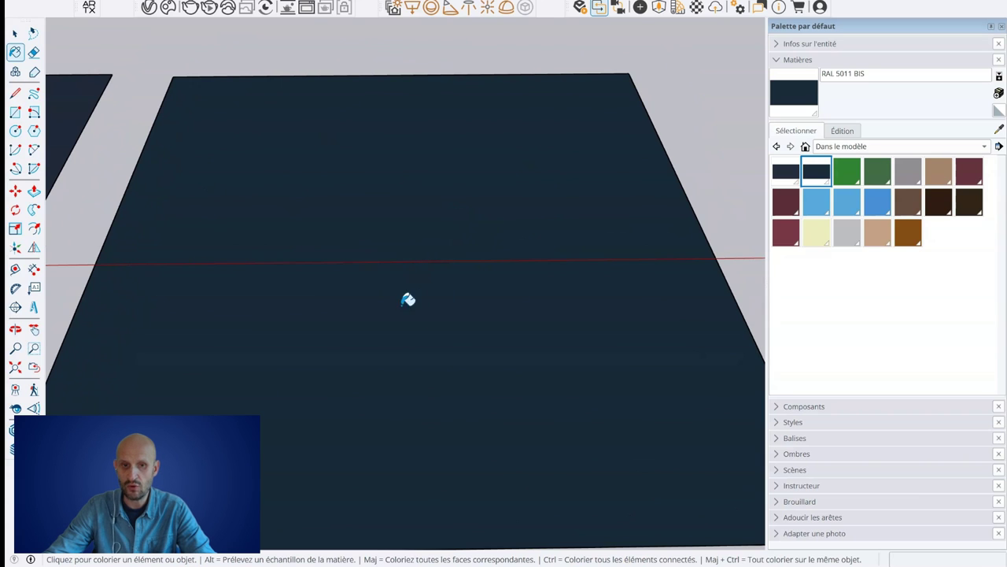
mouse_move(409, 296)
middle_down()
mouse_move(447, 277)
mouse_move(446, 259)
mouse_move(472, 271)
middle_up()
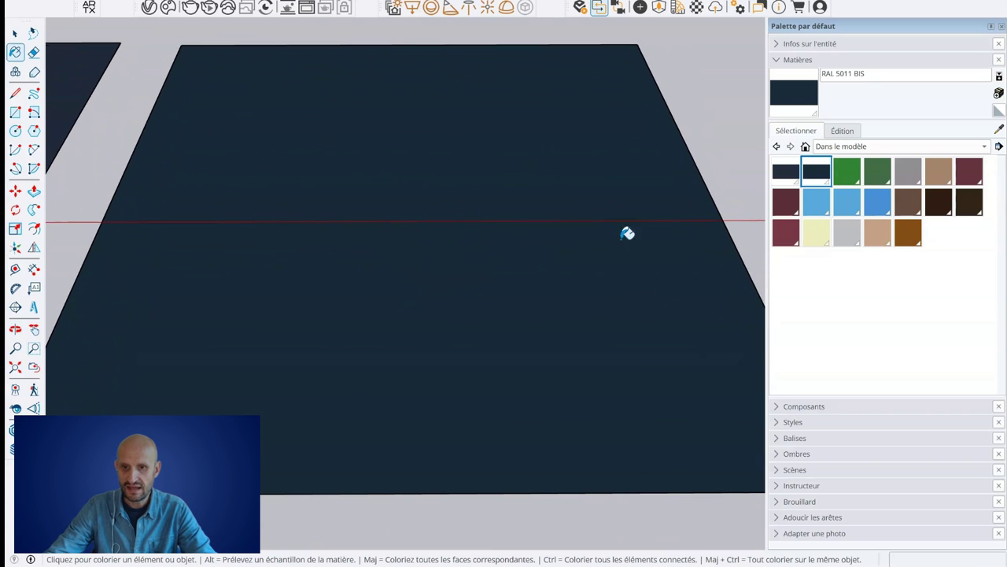
Step: Review RAL 5011 BIS's edit settings and available colour models, then return to rgb.to
click(843, 133)
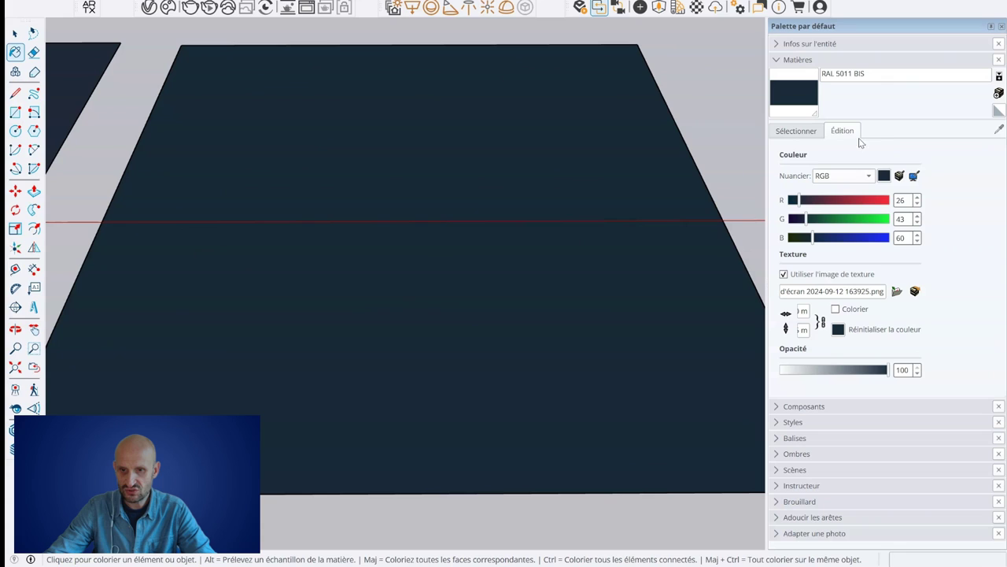
click(839, 177)
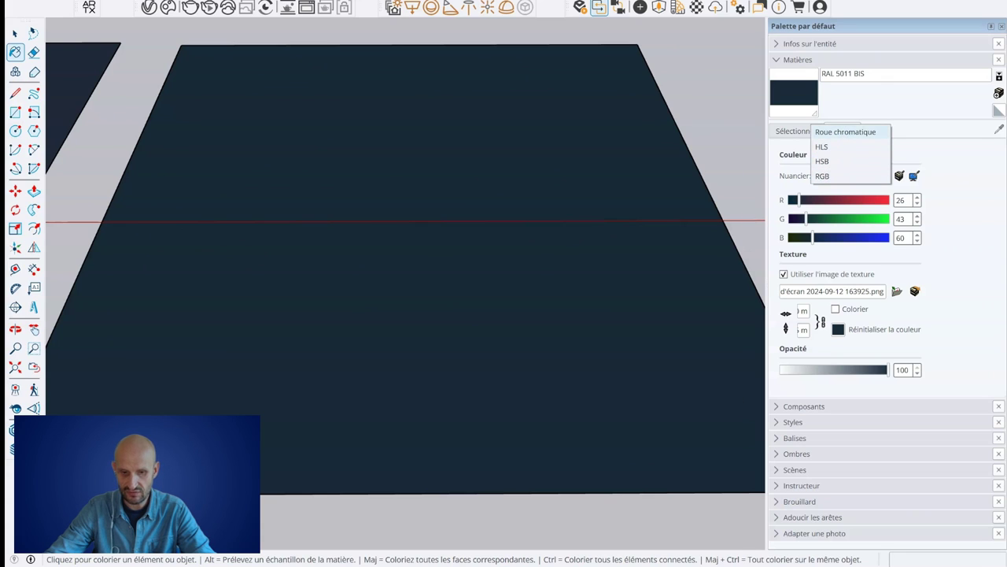
key(alt+Tab)
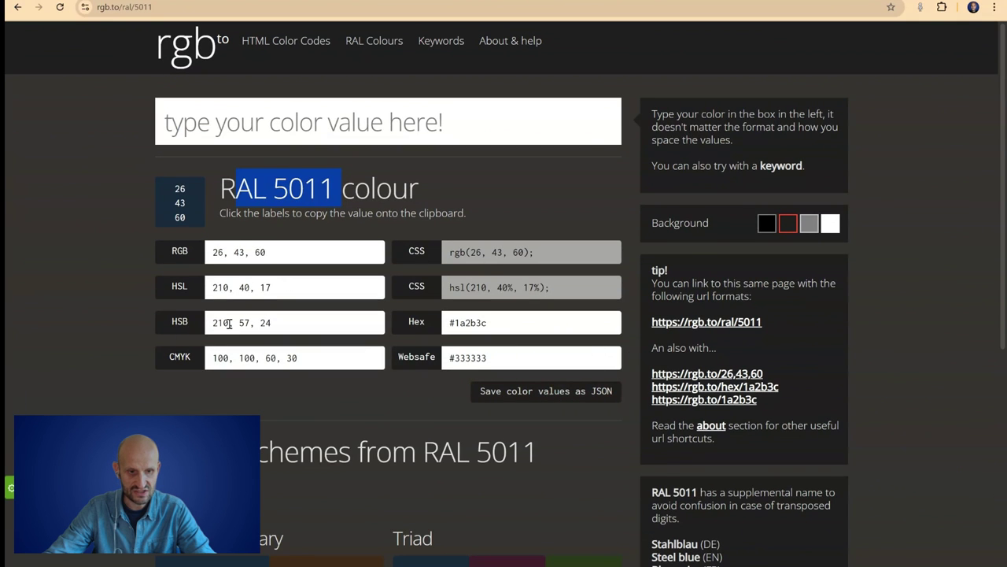
Step: Select RAL 5011's hex code 1a2b3c, without the #, on rgb.to
click(228, 287)
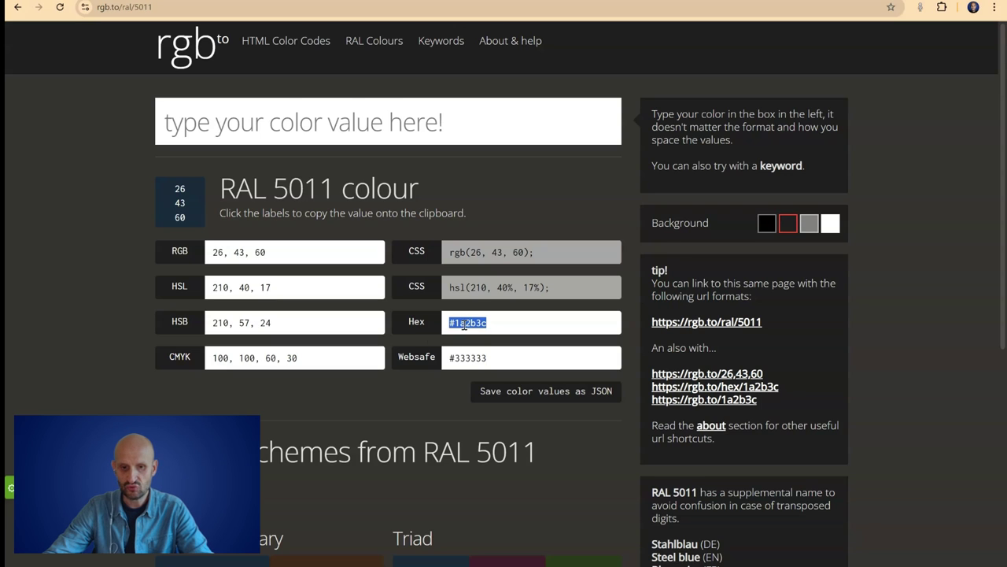
click(458, 325)
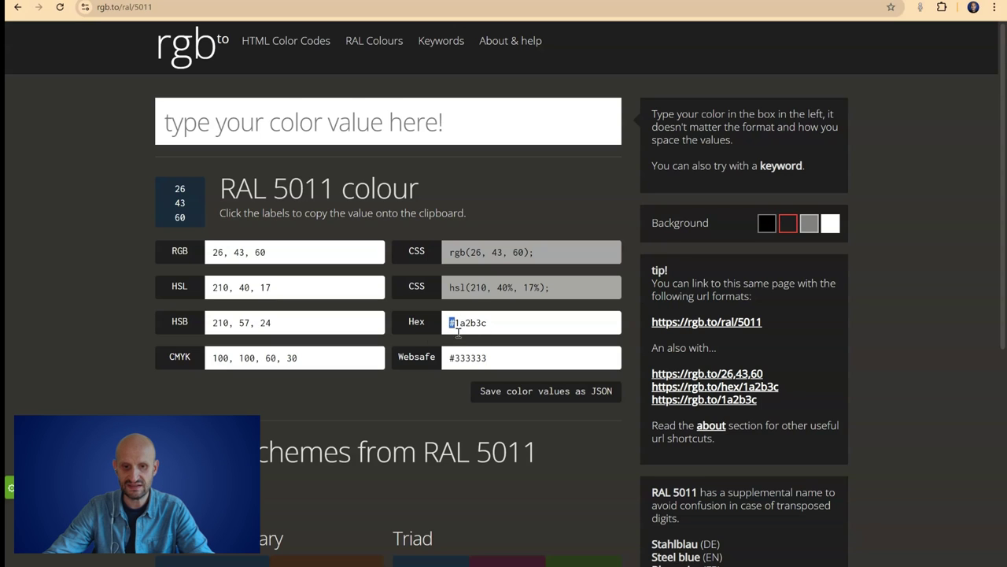
drag(458, 332, 539, 326)
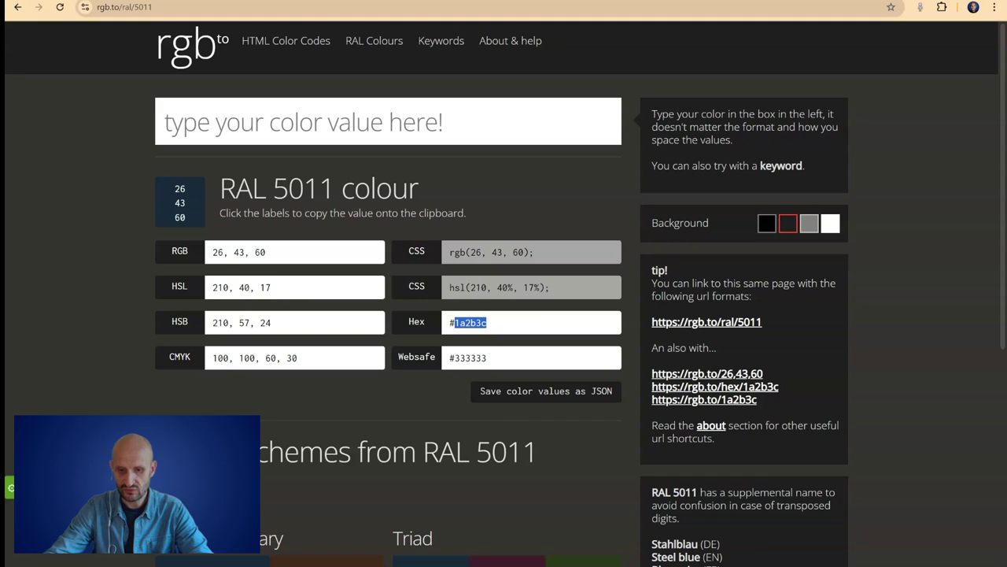
key(alt+Tab)
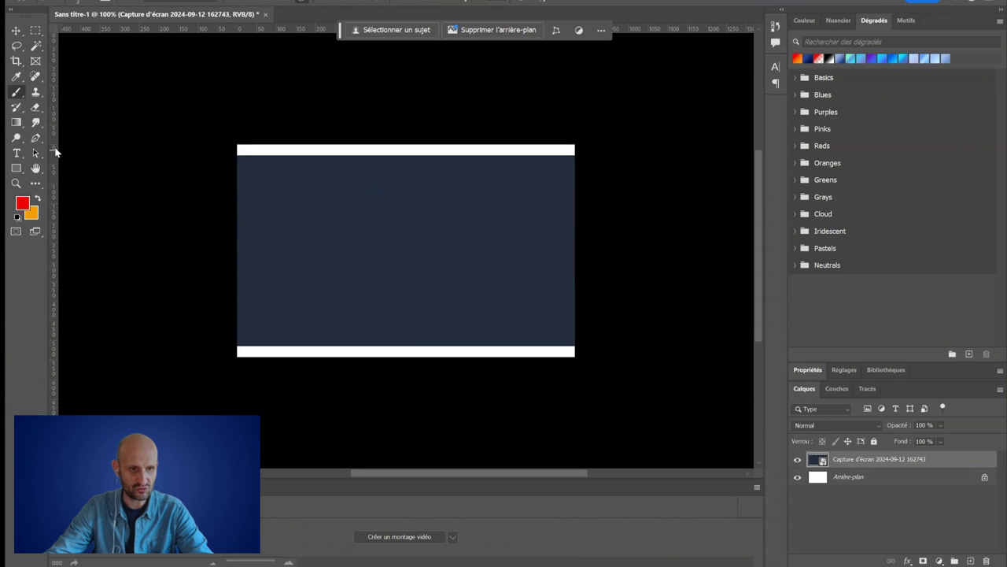
Step: Sample the image's dark blue as Photoshop's foreground colour and copy its hex 222c3e
click(22, 205)
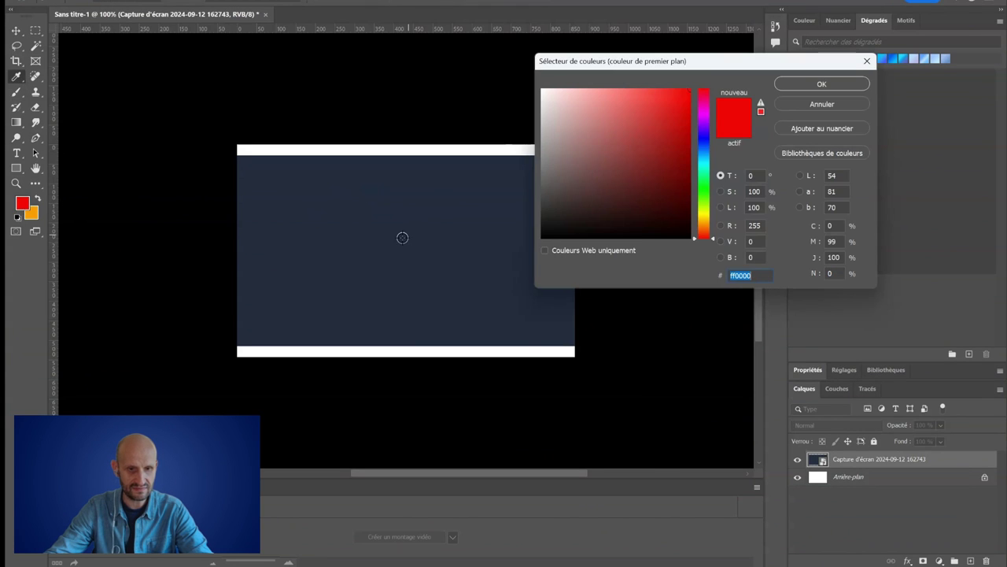
click(342, 217)
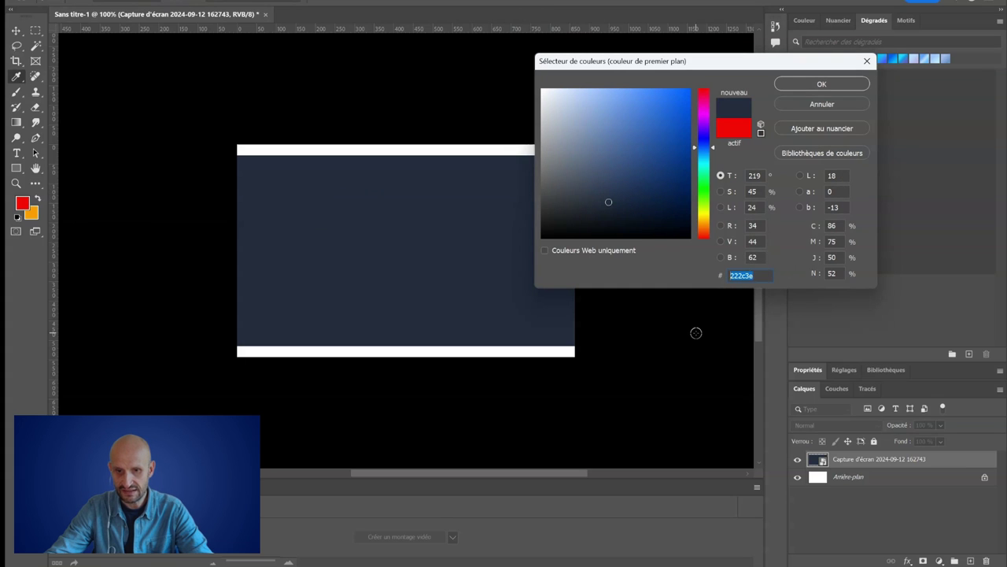
double_click(743, 277)
right_click(738, 280)
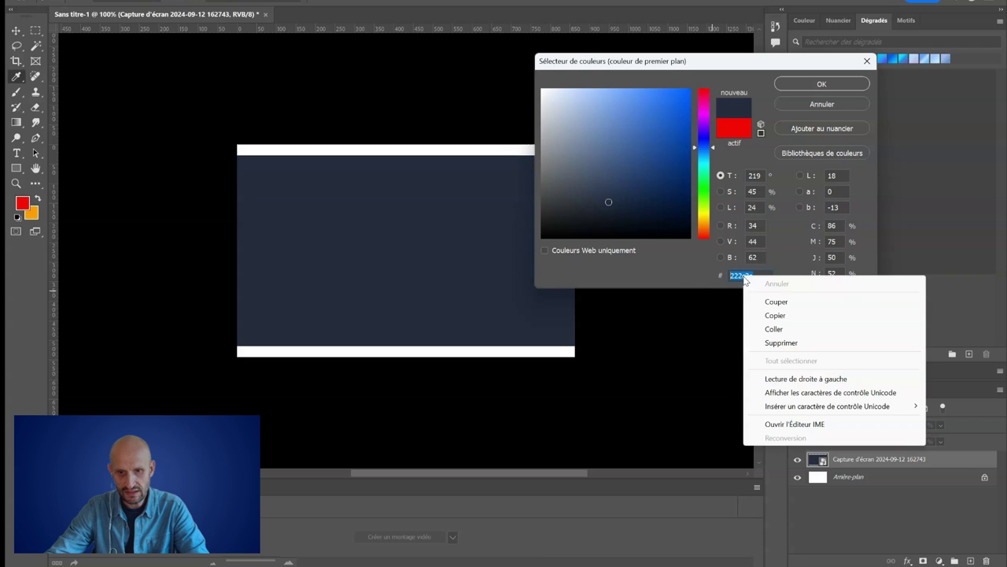
click(779, 313)
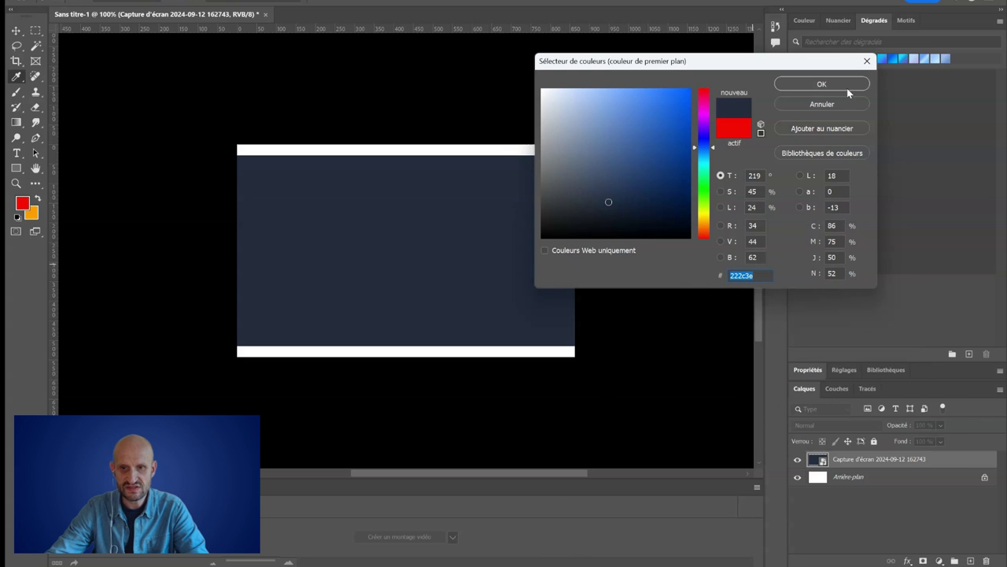
click(868, 61)
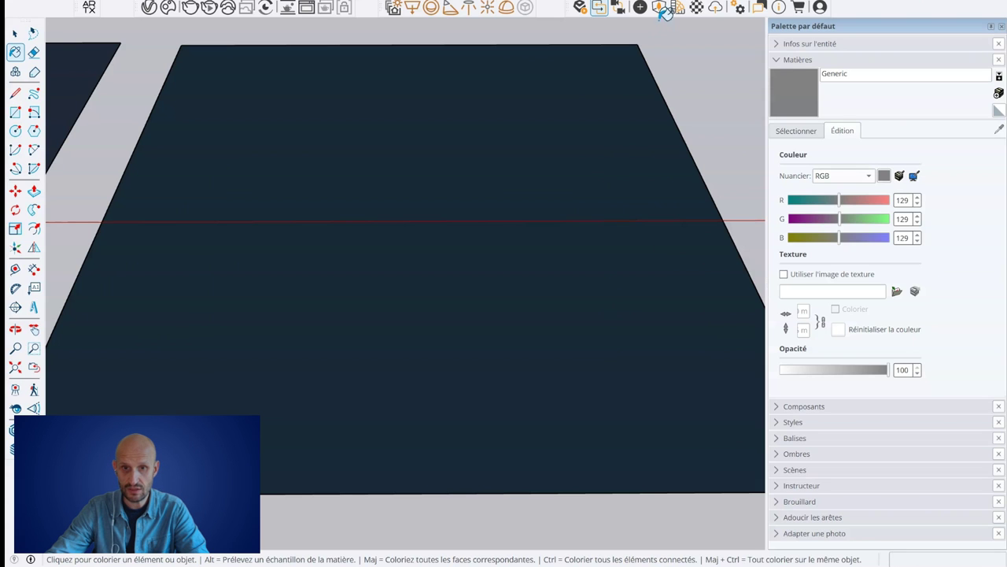
Step: Open the Generic Enscape material's colour chooser on numeric colour values
click(700, 8)
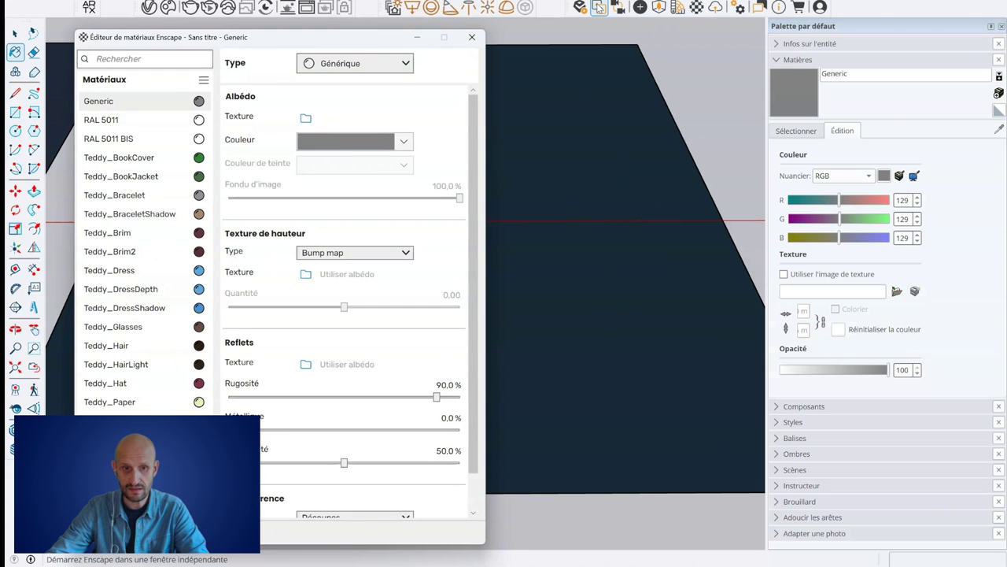
click(363, 144)
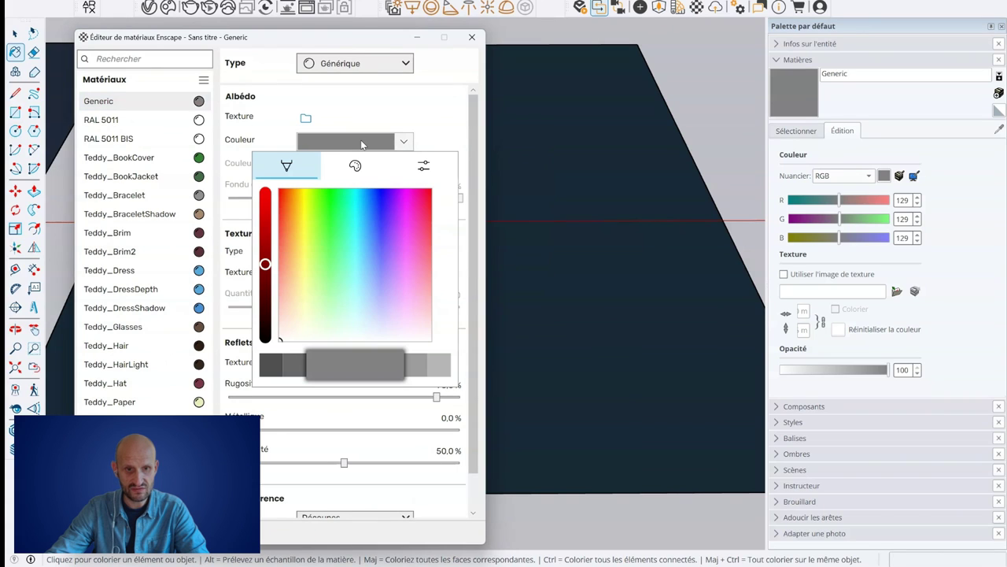
click(354, 166)
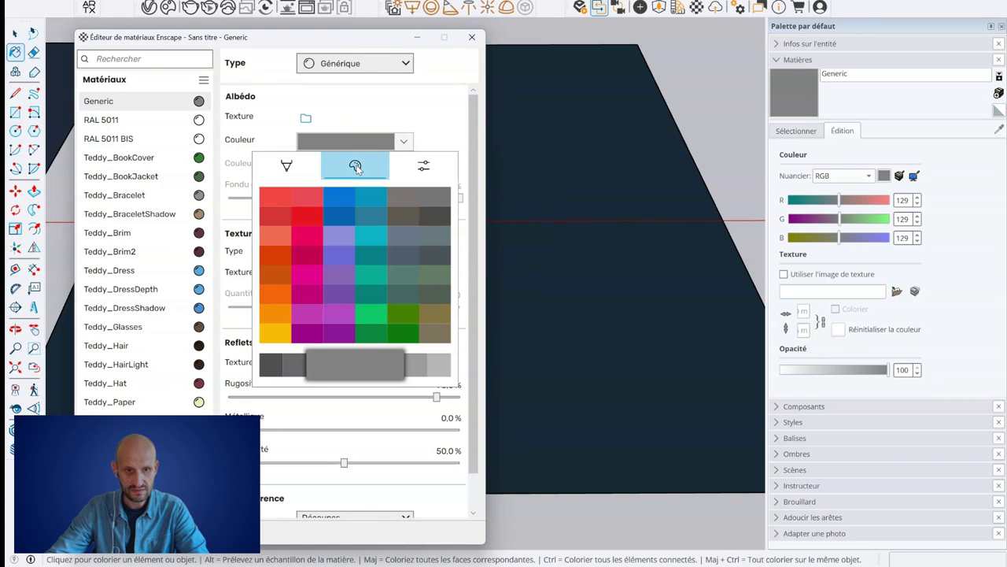
click(424, 167)
click(295, 235)
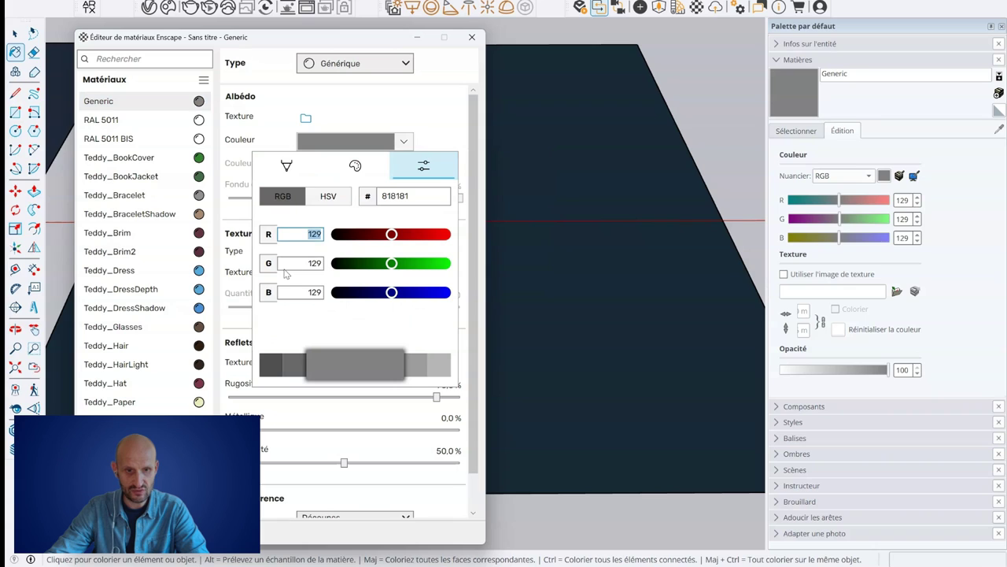
click(295, 264)
Step: Set the material colour to hex 222c3e (RGB 34, 44, 62) and close the editor
click(405, 196)
text(222c3e)
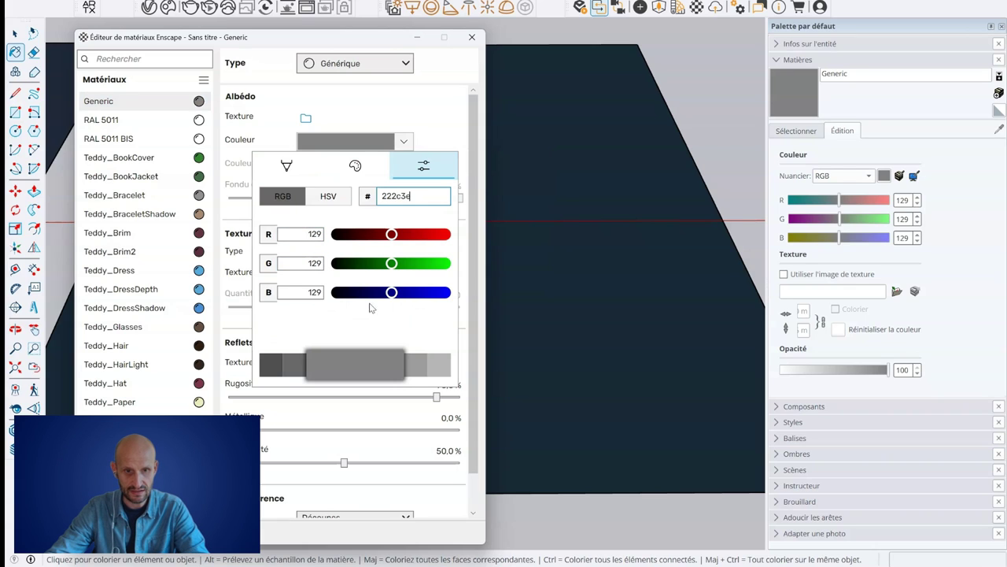
key(Return)
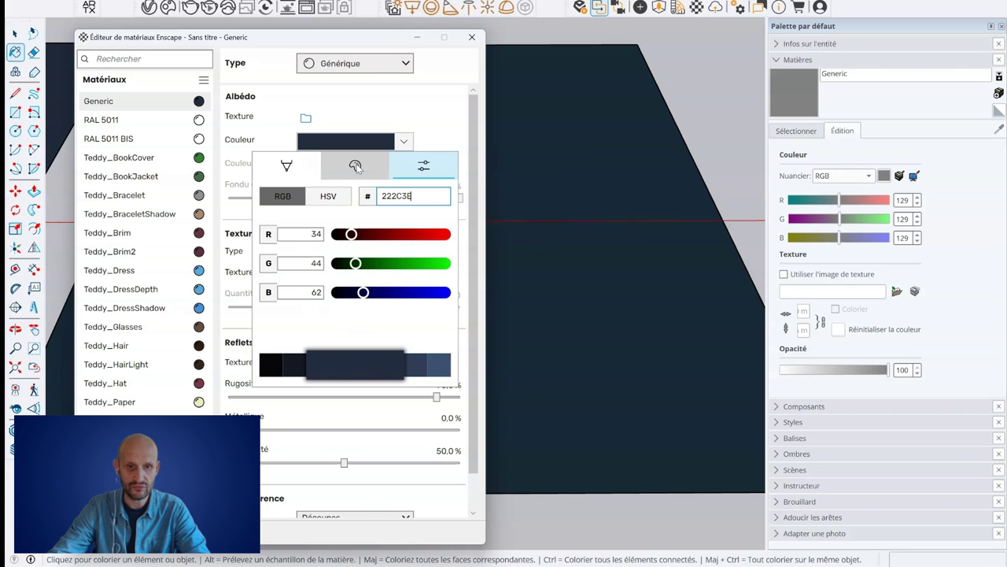
click(471, 37)
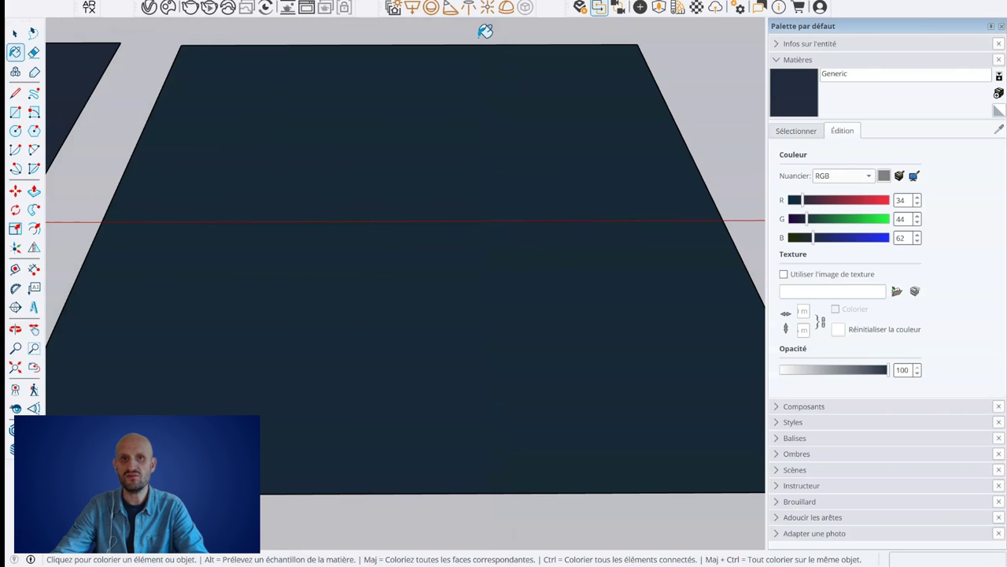
scroll(530, 226, down, 5)
scroll(530, 227, down, 2)
shift+middle_drag(530, 227, 535, 116)
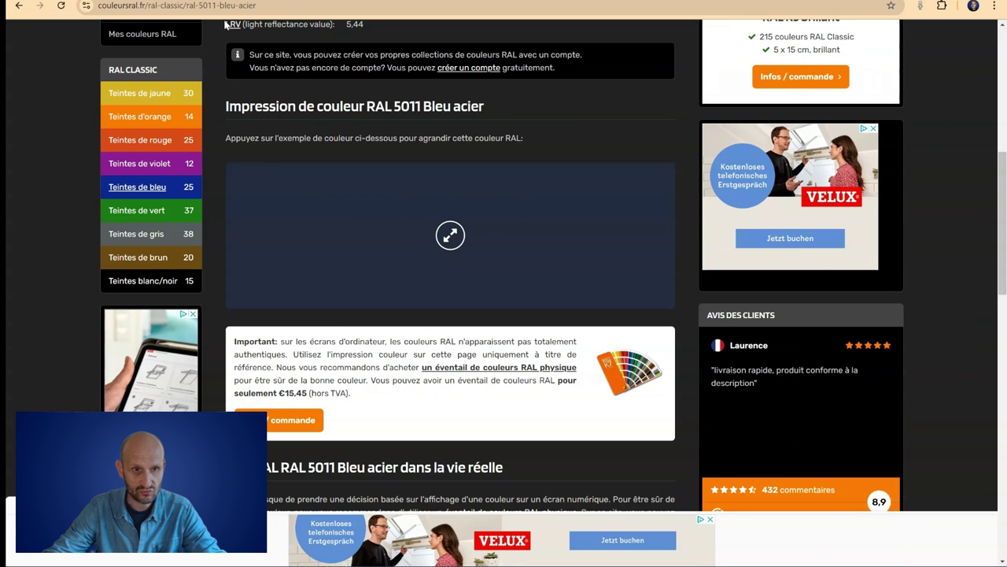
Step: Open Converting Colors' Farrow & Ball list and select Mizzle (266, C0C2B3)
click(226, 24)
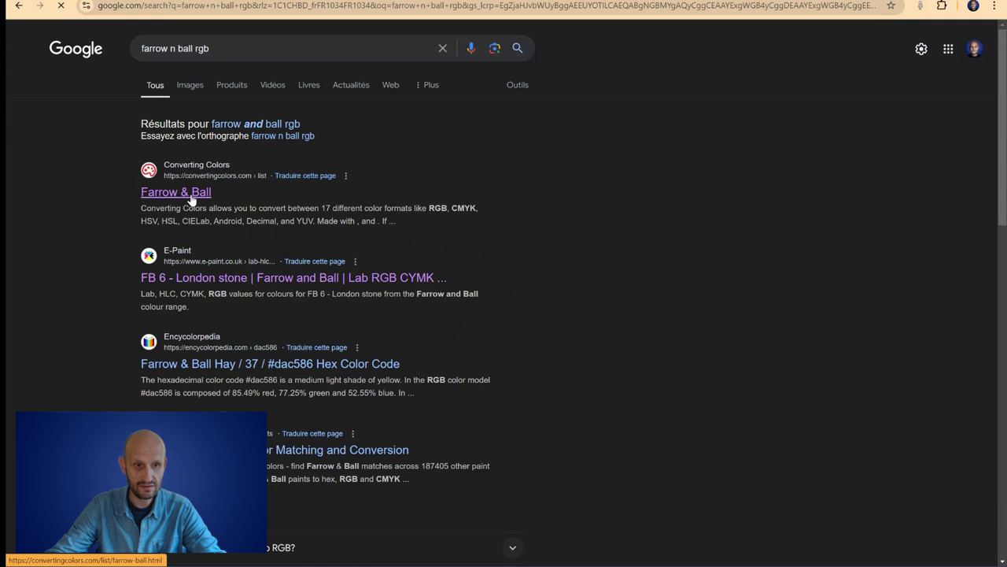
click(181, 196)
scroll(275, 338, down, 4)
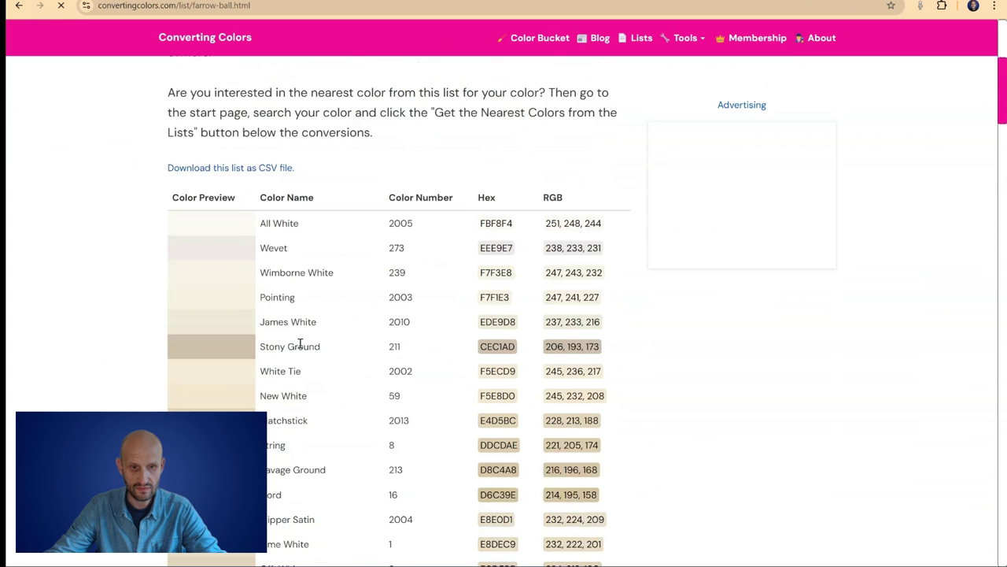
scroll(336, 158, down, 2)
scroll(296, 378, down, 4)
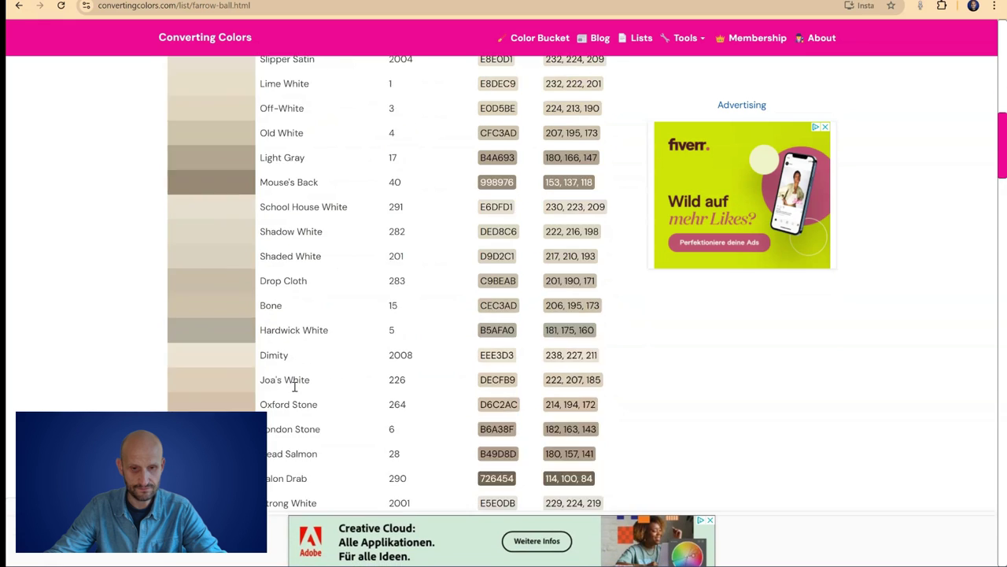
scroll(294, 380, down, 4)
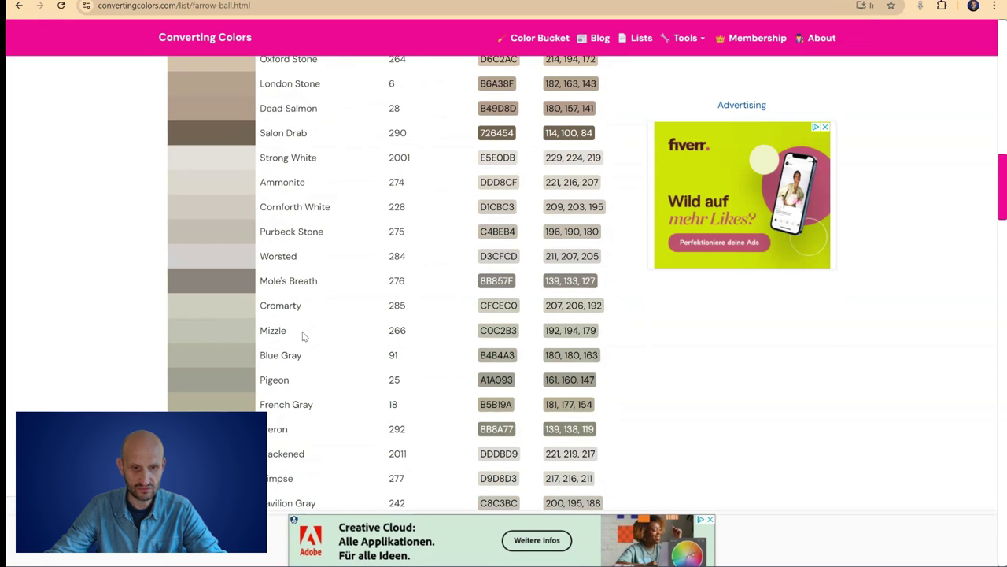
double_click(255, 335)
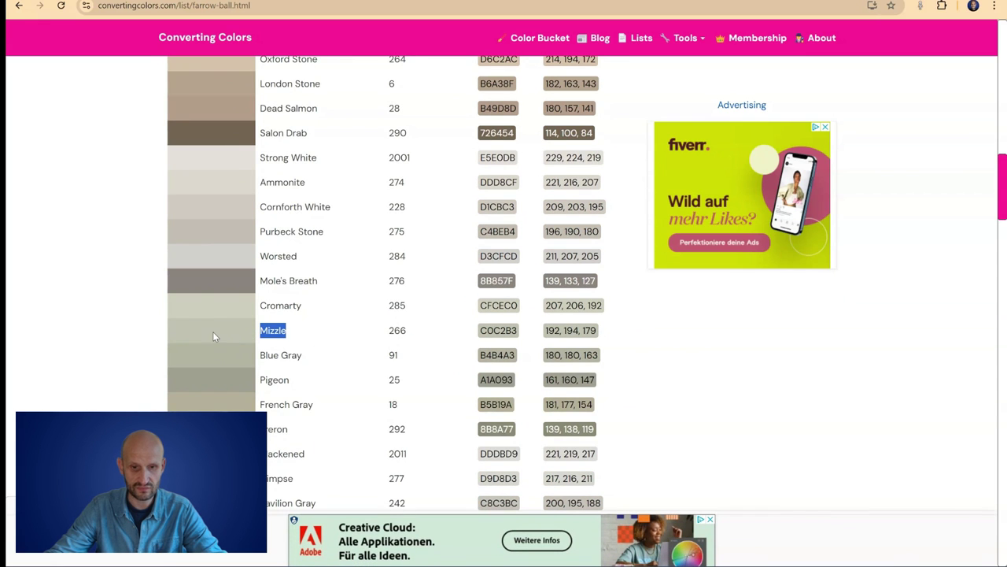